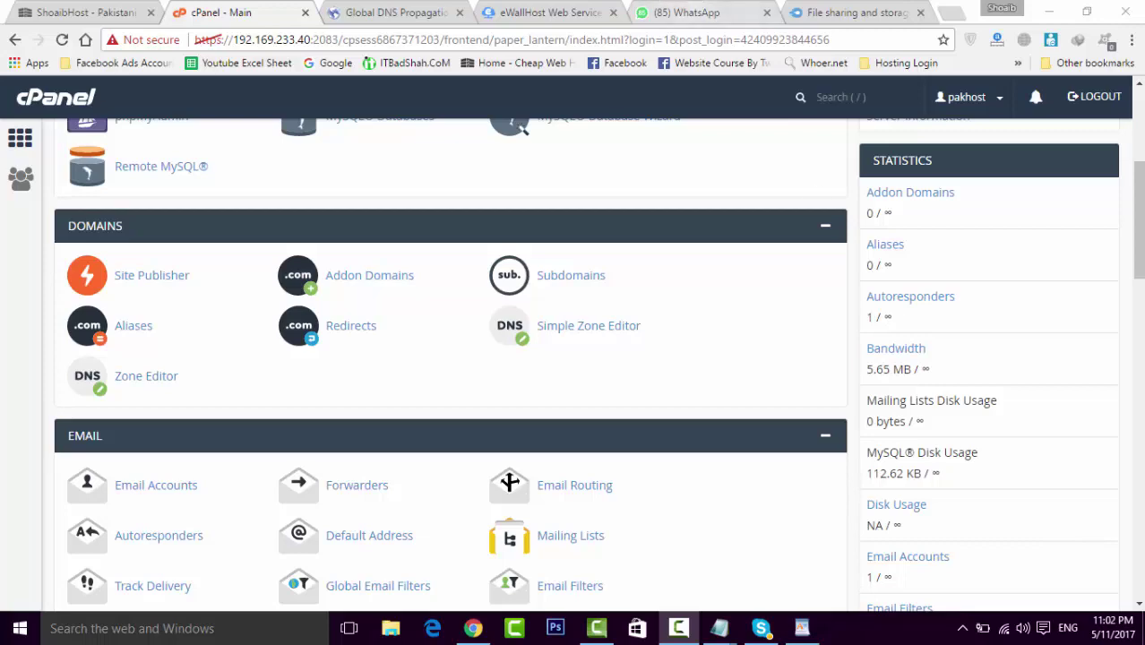
- Examine the NS propagation results for shoaibtv.com across the listed locations on whatsmydns.net, and close the checker page
click(428, 10)
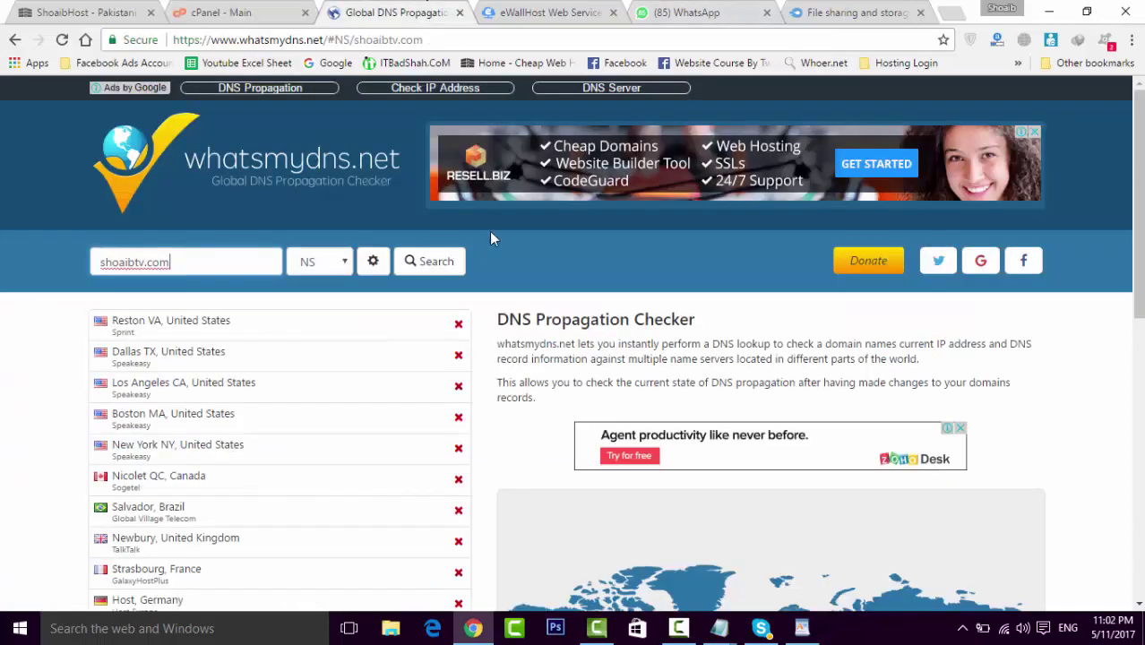
click(440, 278)
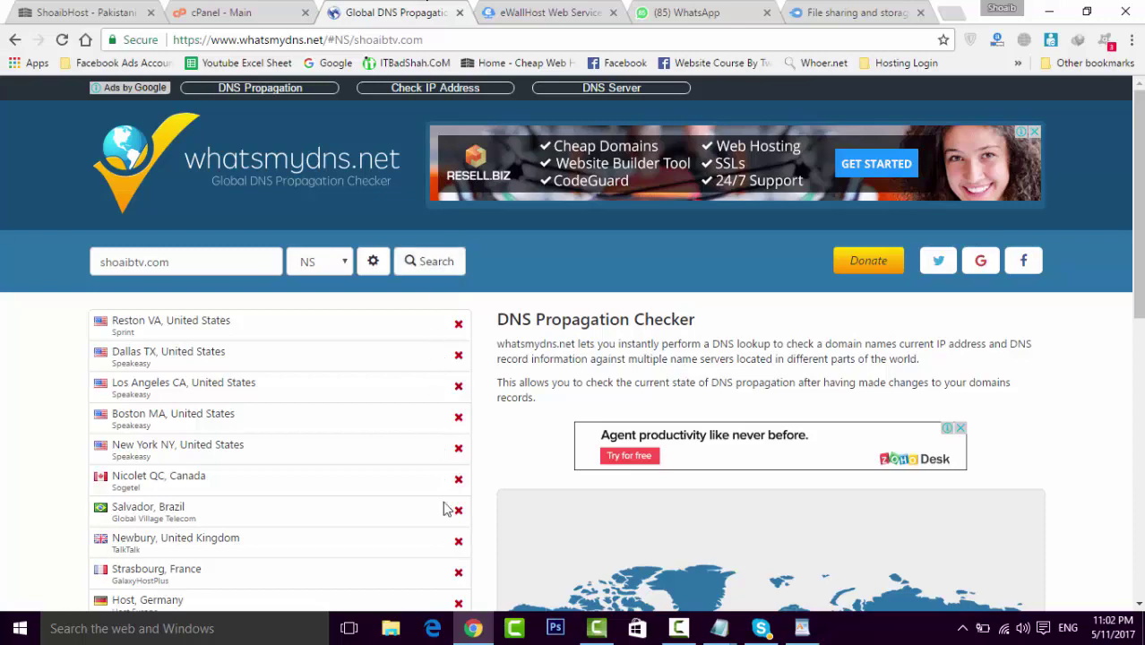
scroll(574, 344, down, 1)
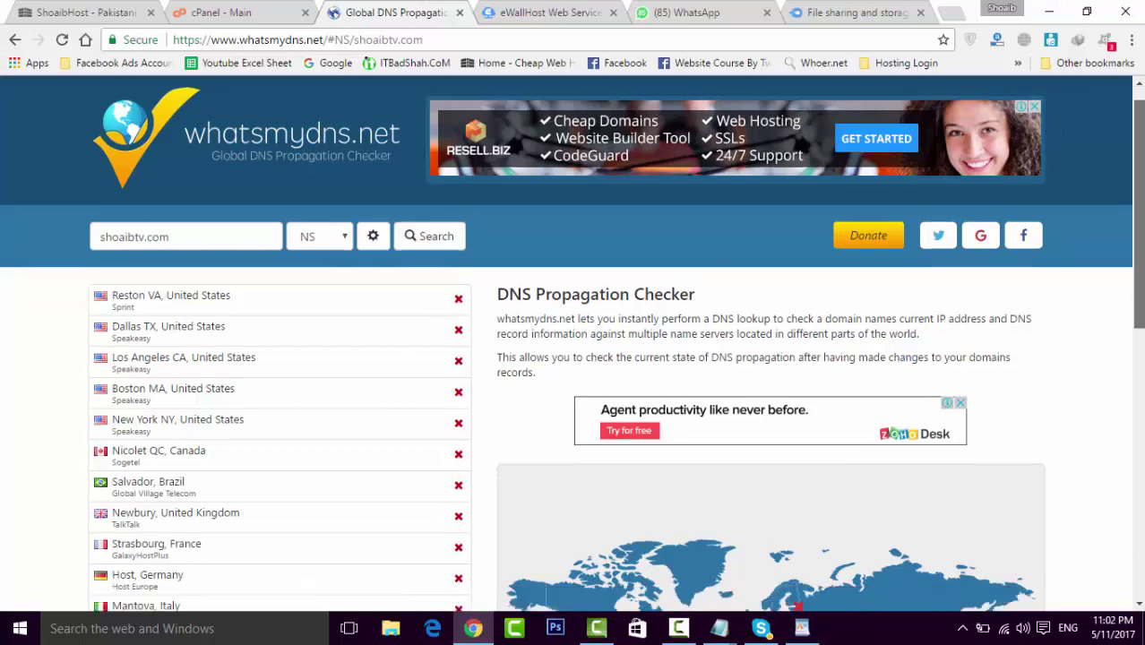
scroll(625, 245, down, 3)
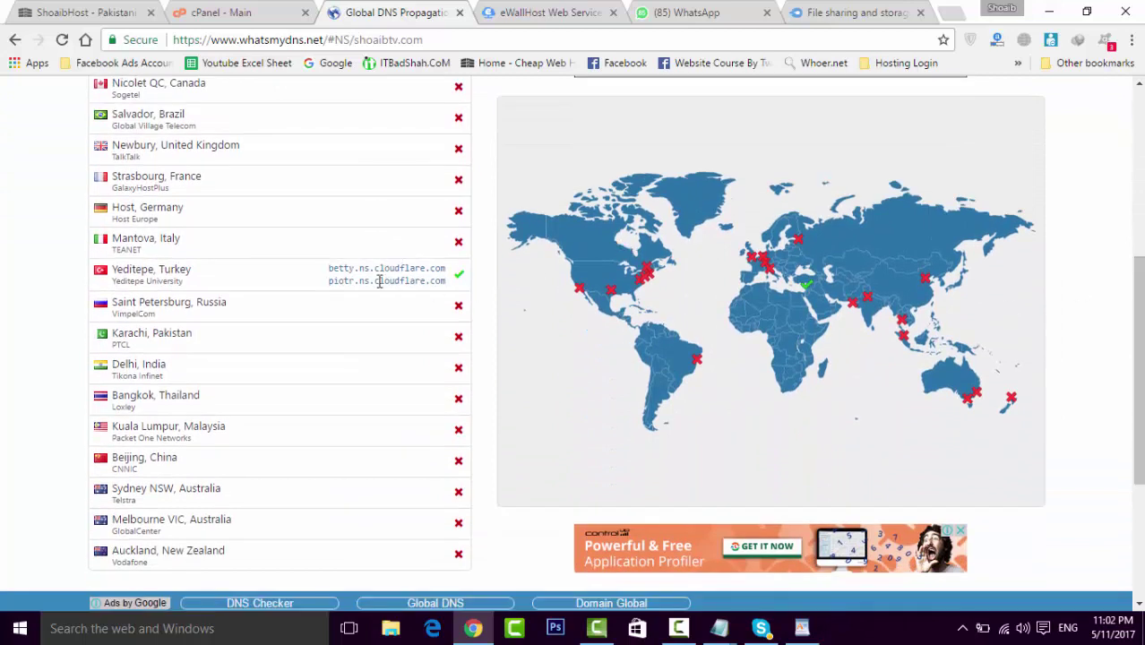
mouse_move(806, 289)
drag(450, 287, 358, 262)
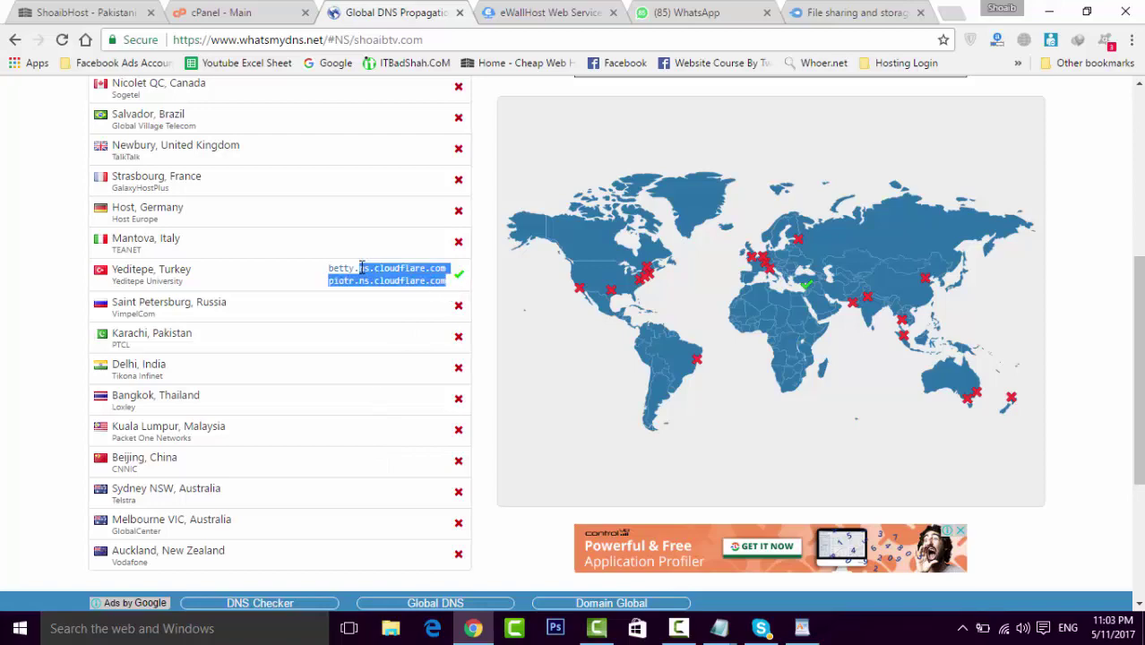
click(361, 262)
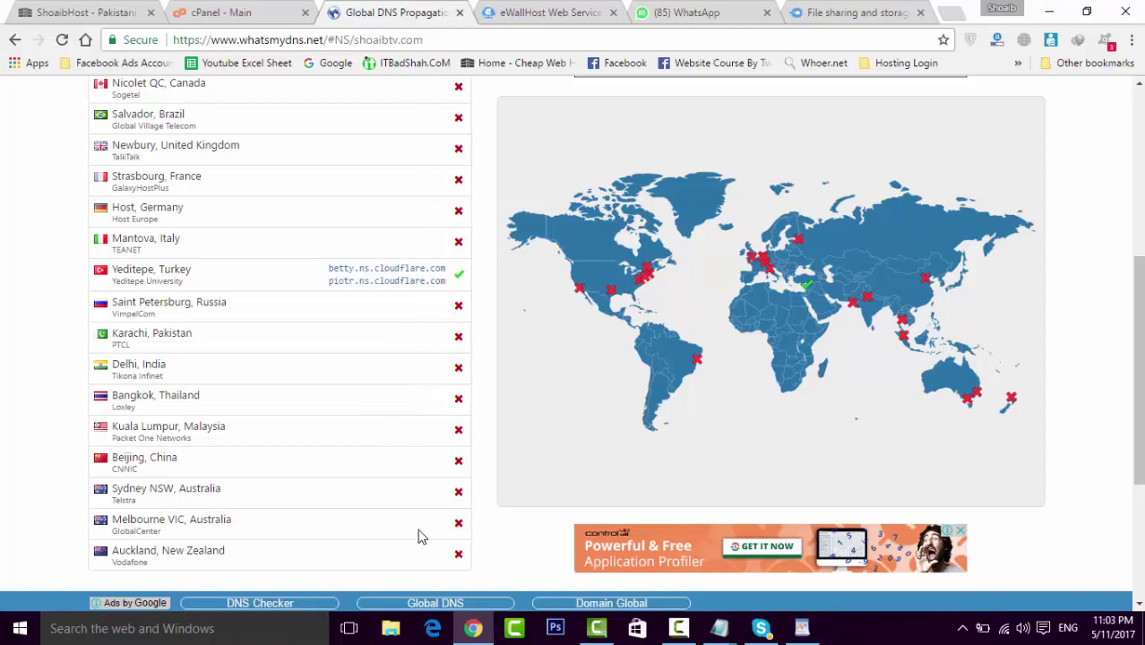
scroll(1017, 321, up, 5)
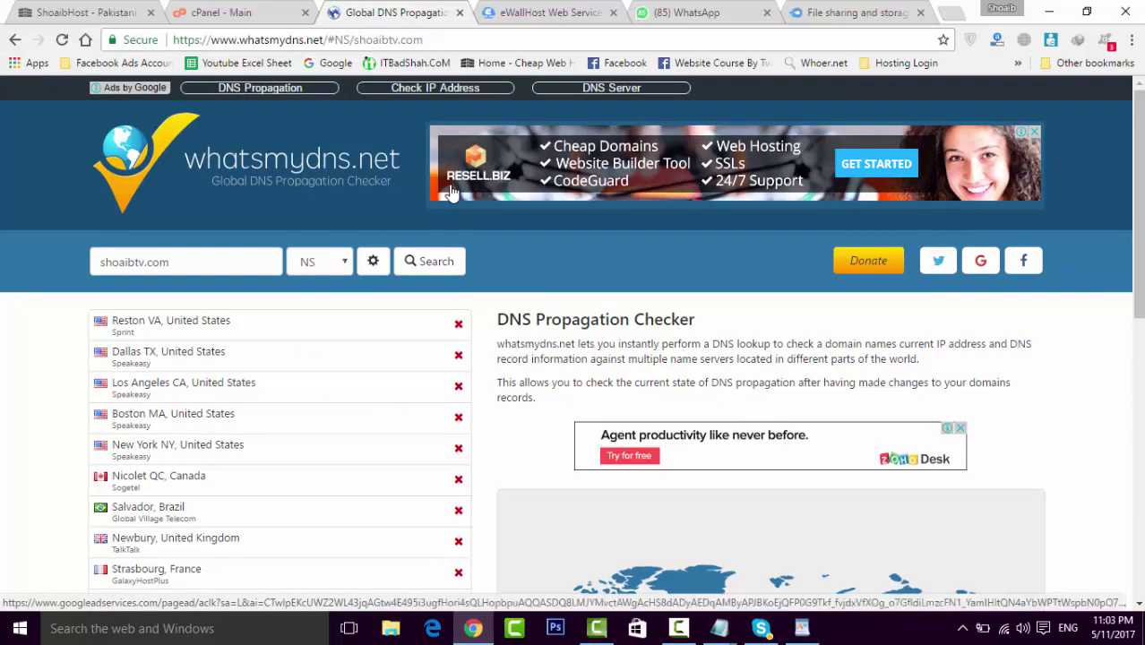
click(460, 13)
- From the cPanel main page, open Subdomains and Redirects in separate tabs and show the Subdomains page
click(211, 9)
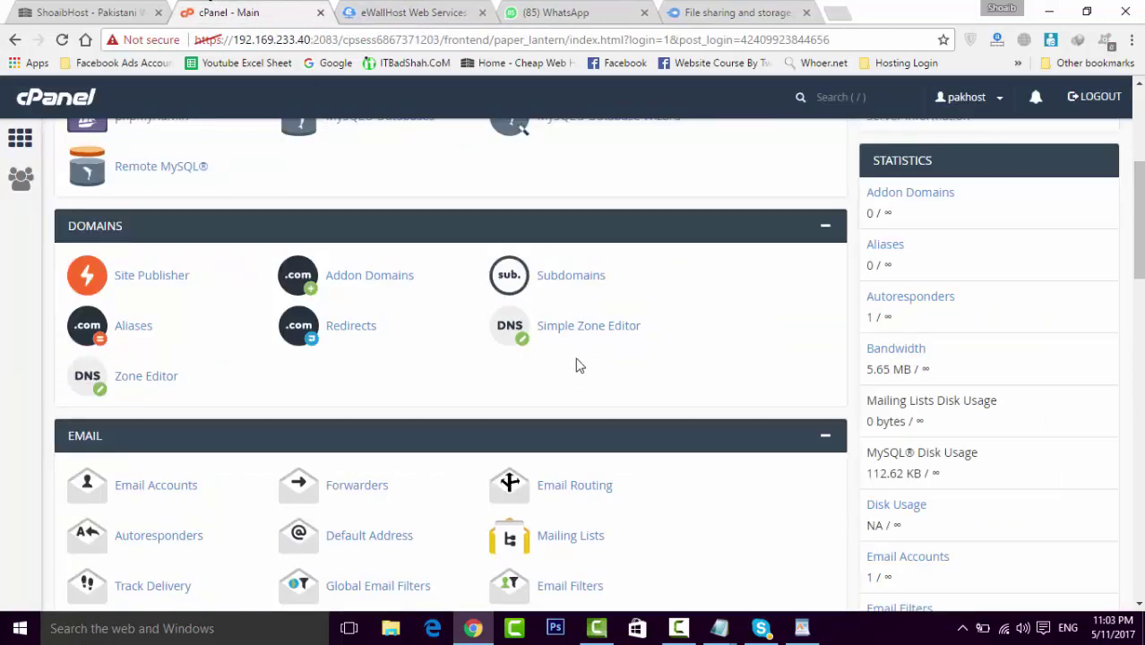
middle_click(529, 280)
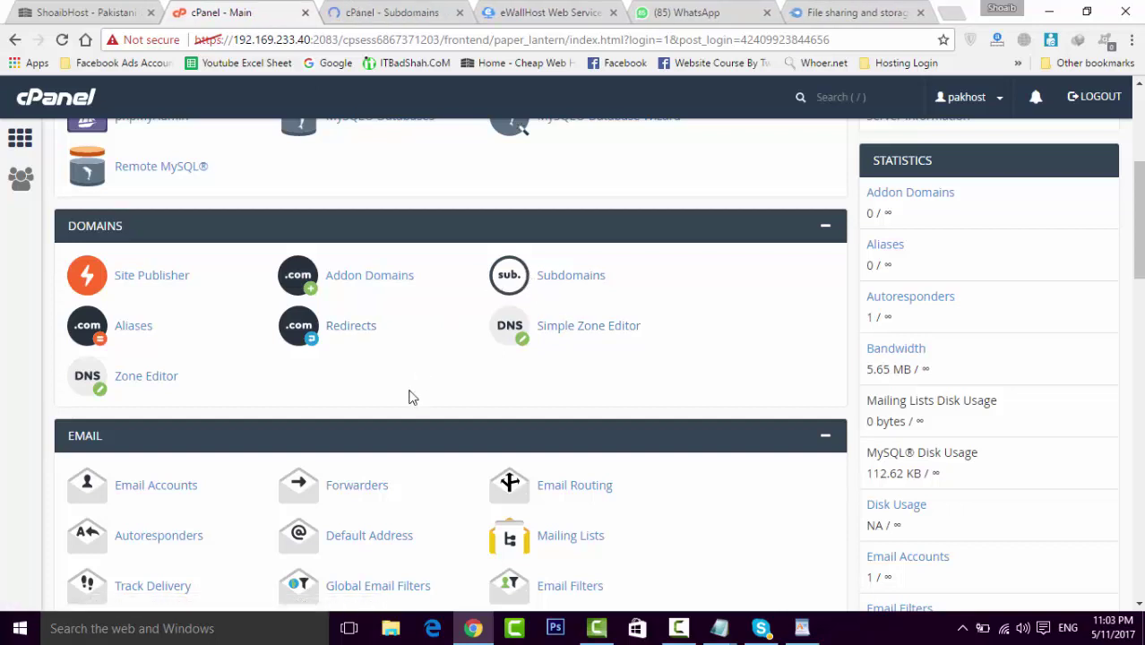
middle_click(300, 345)
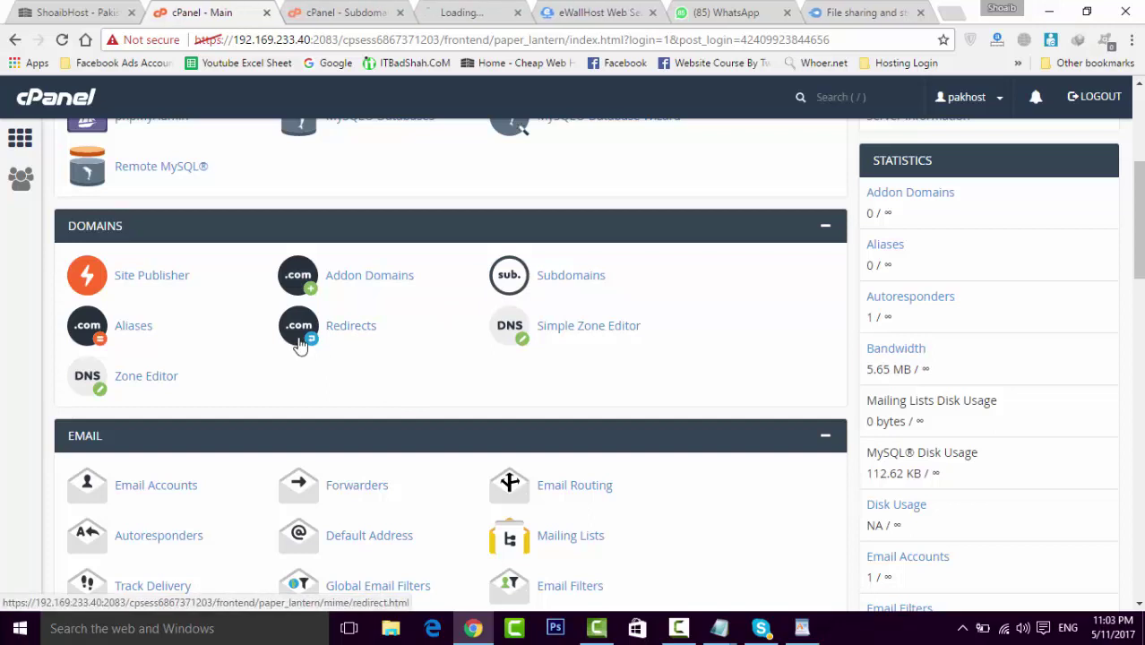
click(352, 7)
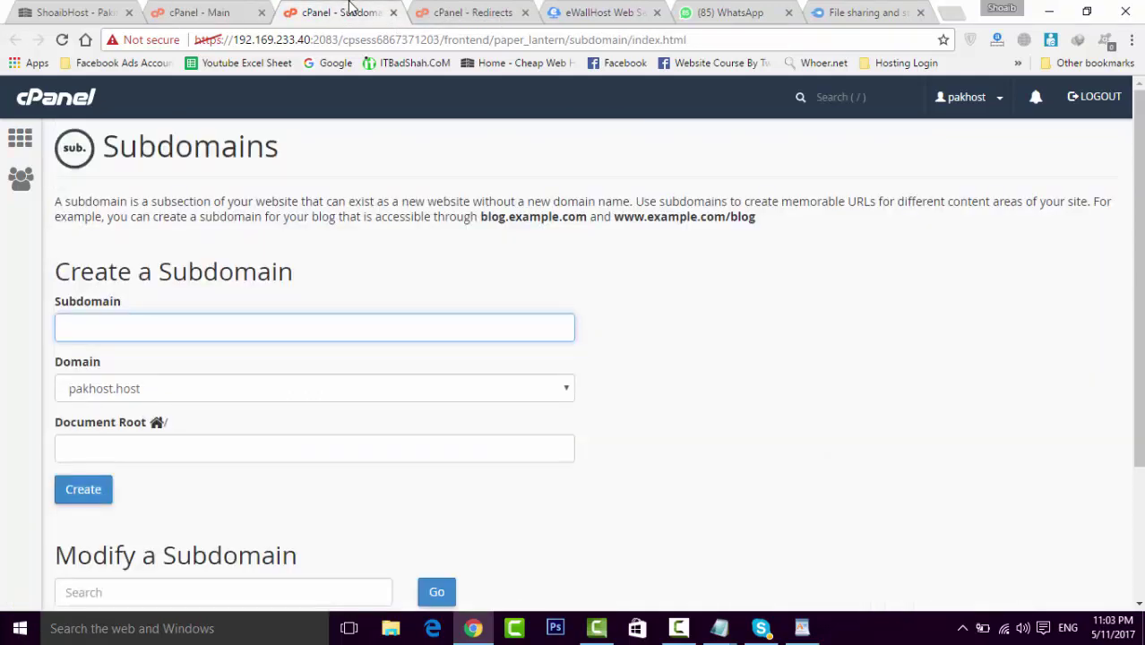
- Create the subdomain support on the domain pakhost.host with the document root support.pakhost.host
click(235, 324)
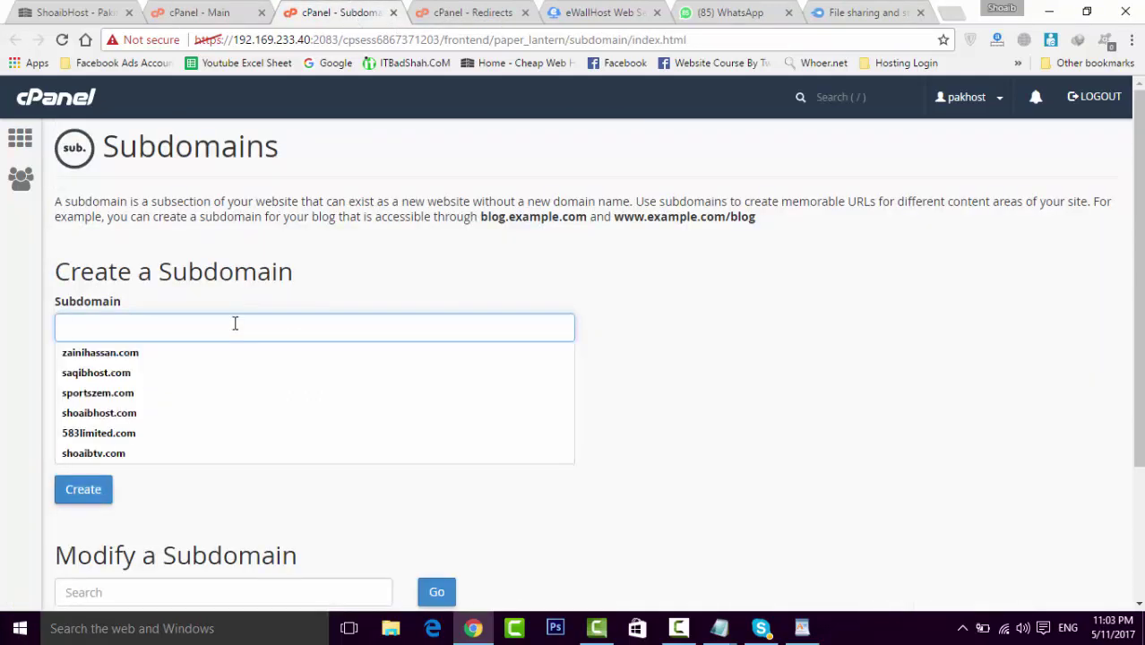
click(311, 255)
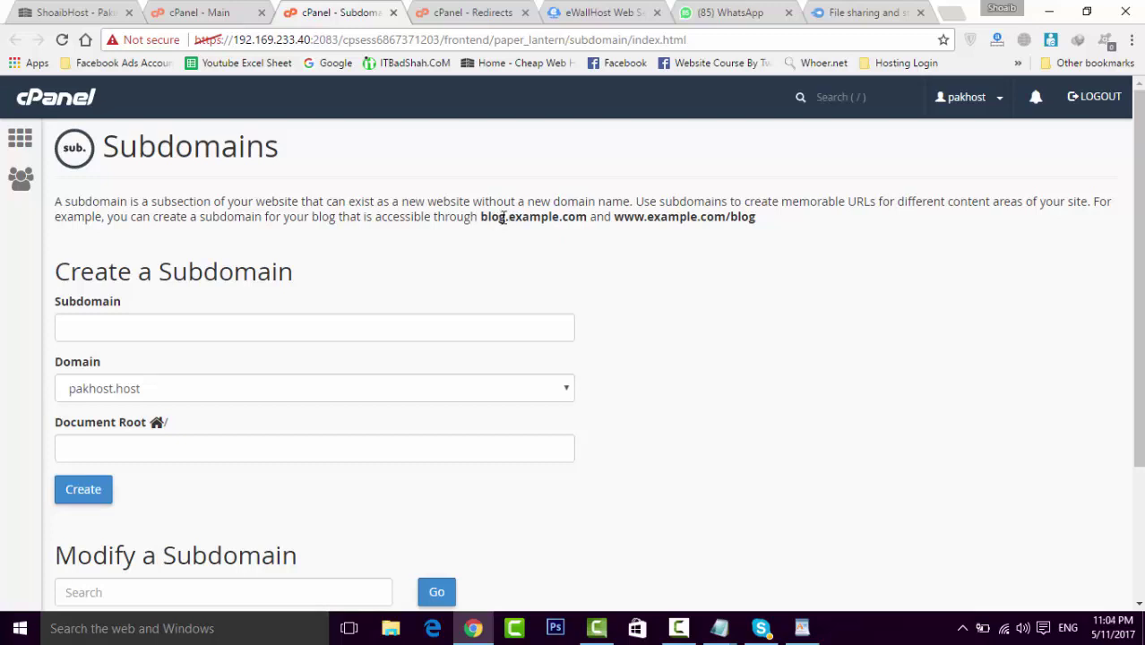
drag(501, 218, 467, 217)
click(473, 212)
click(304, 336)
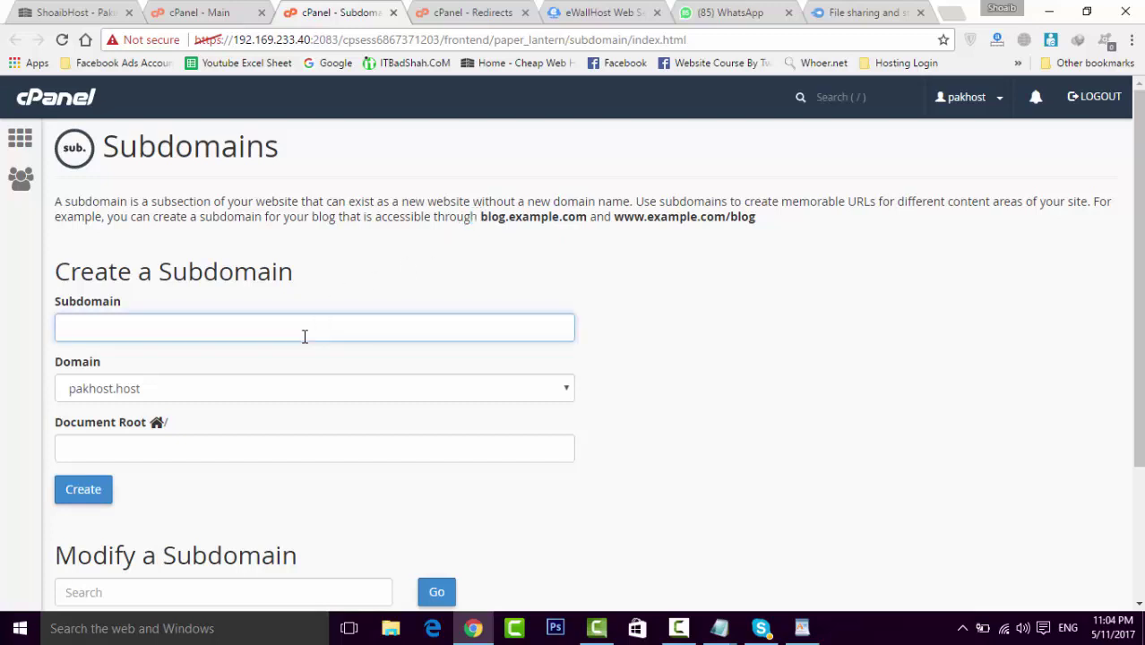
text(support)
click(166, 396)
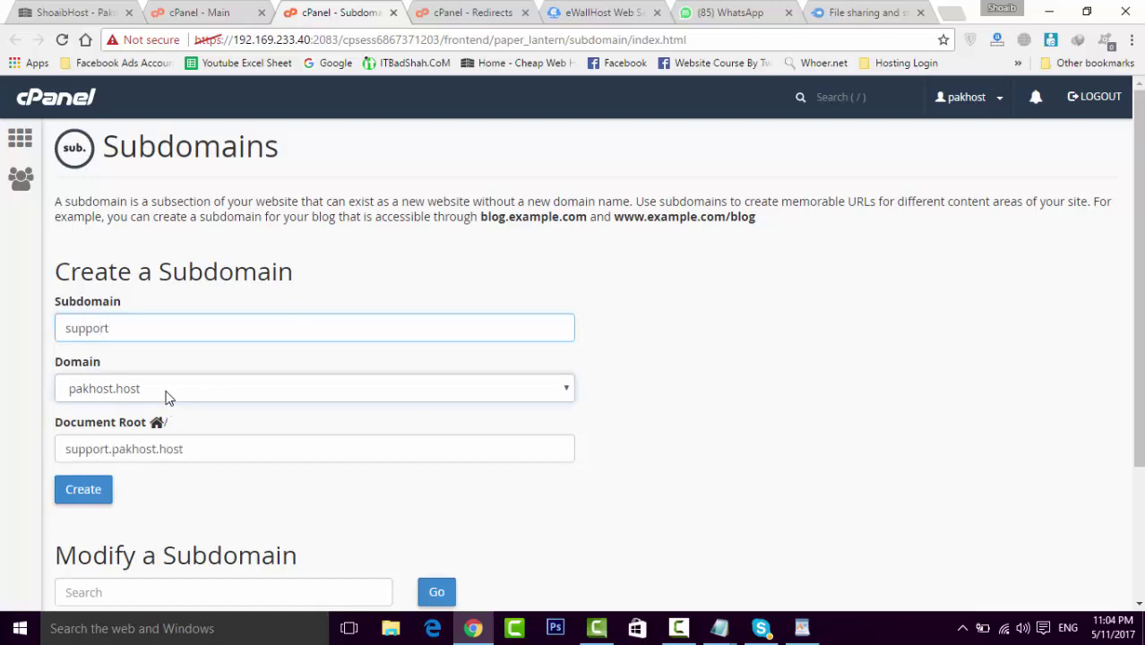
click(165, 391)
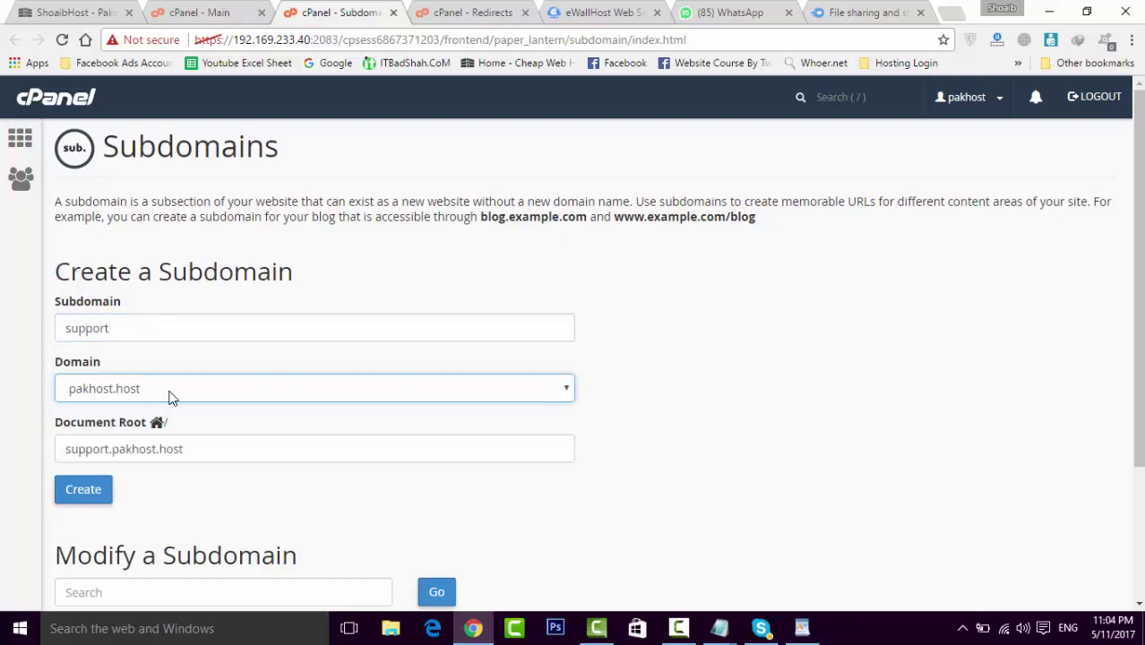
click(94, 496)
click(90, 490)
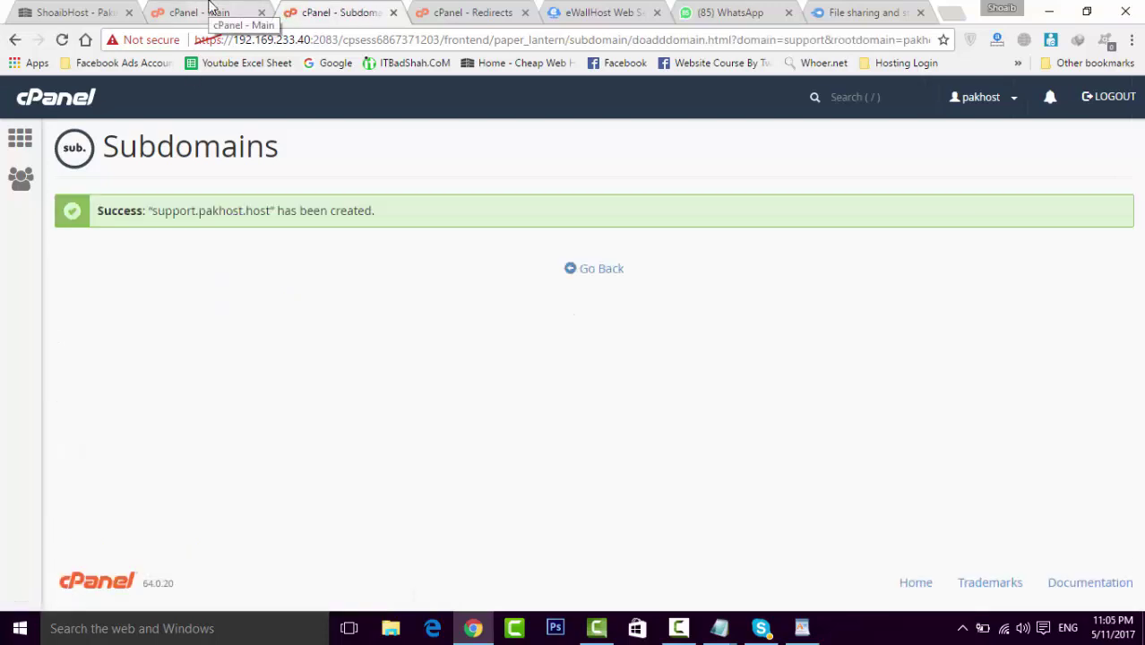
- Open File Manager from the cPanel main page and place its tab directly after the main page's tab
click(210, 7)
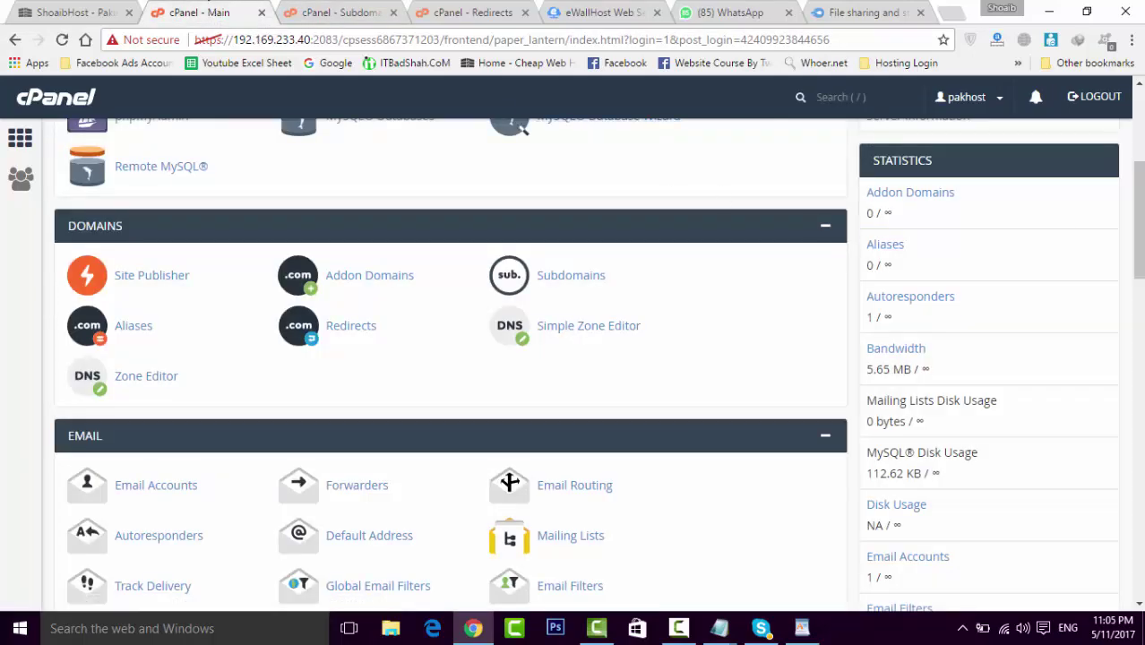
scroll(451, 358, up, 5)
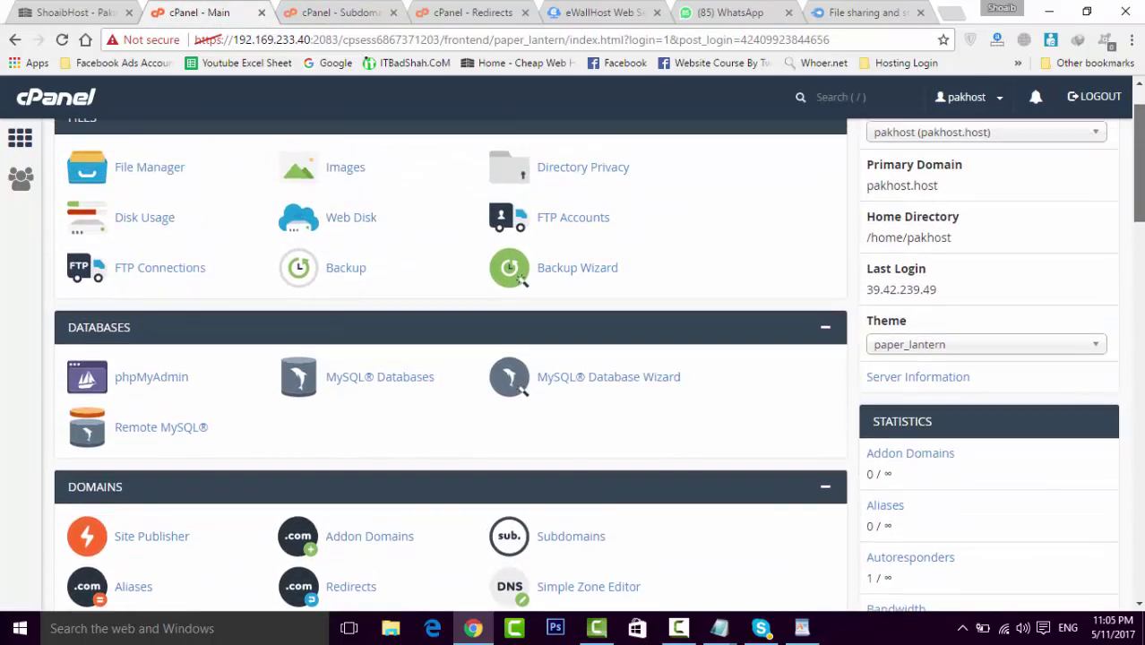
click(159, 169)
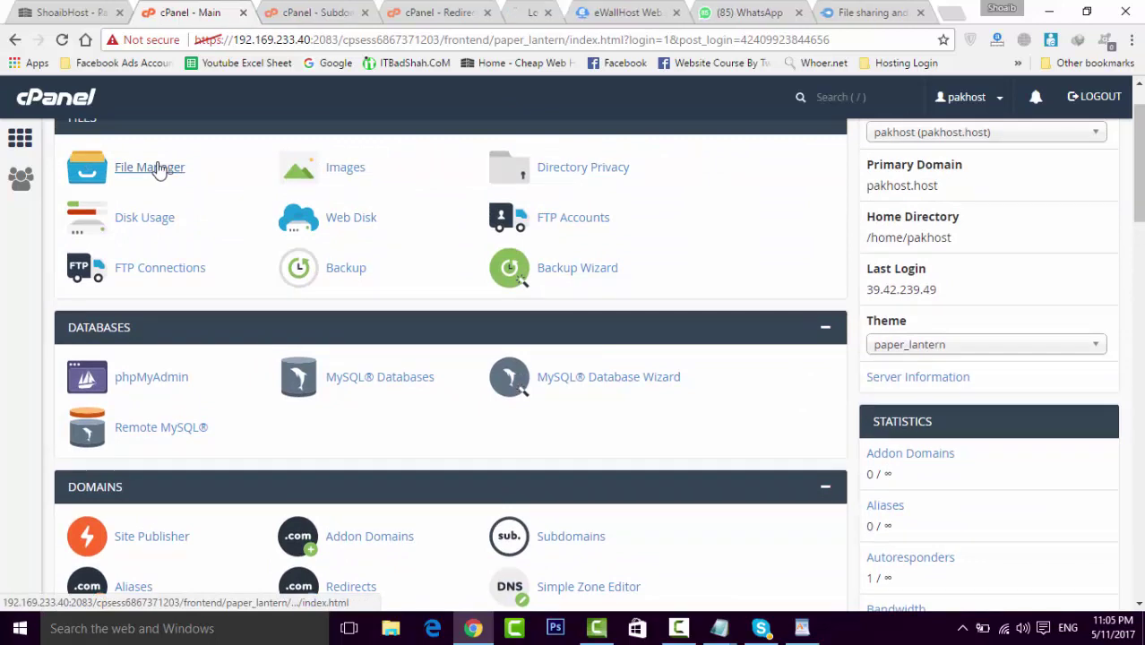
drag(530, 13, 286, 8)
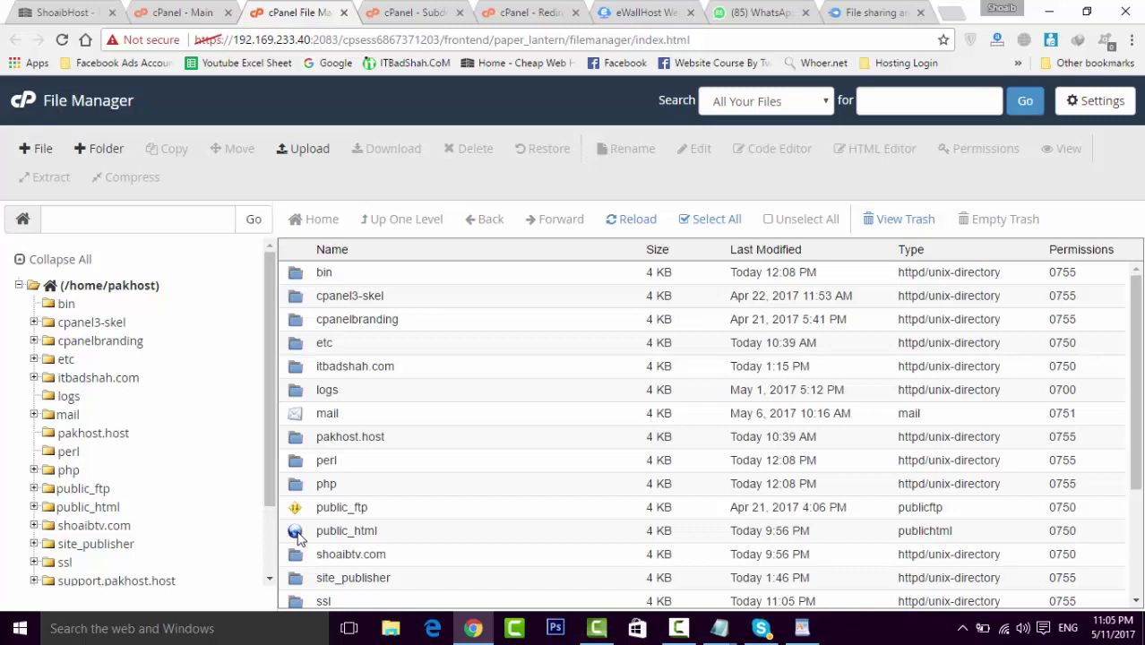
- Inspect the contents of the shoaibtv.com and support.pakhost.host folders, comparing the latter with the subdomain creation page
click(99, 529)
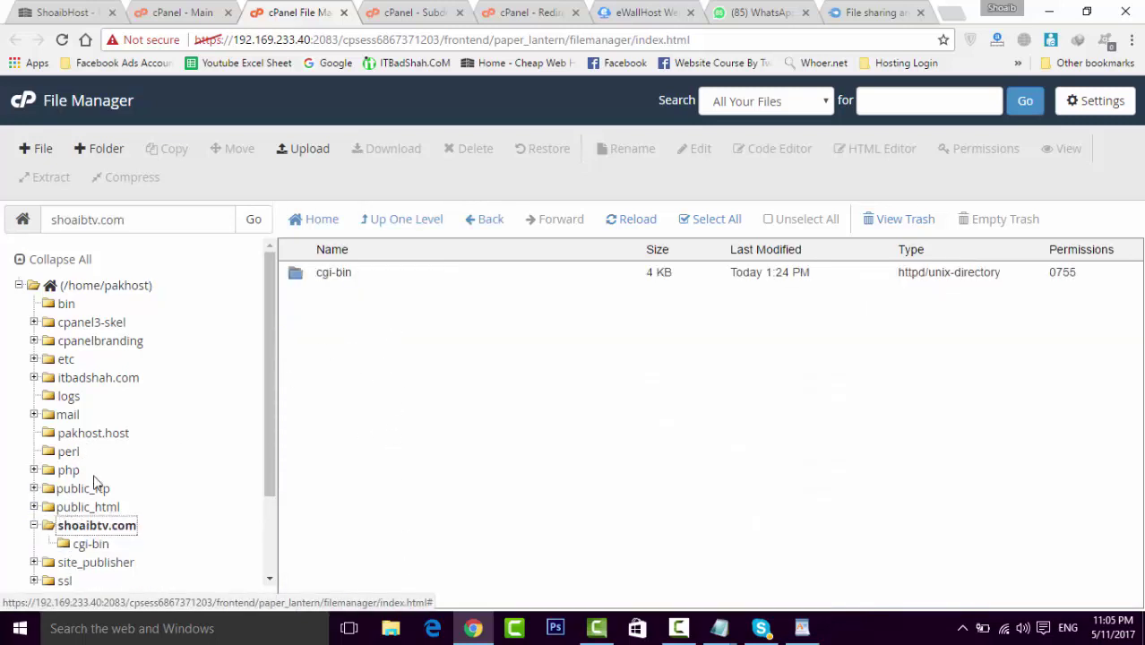
click(34, 526)
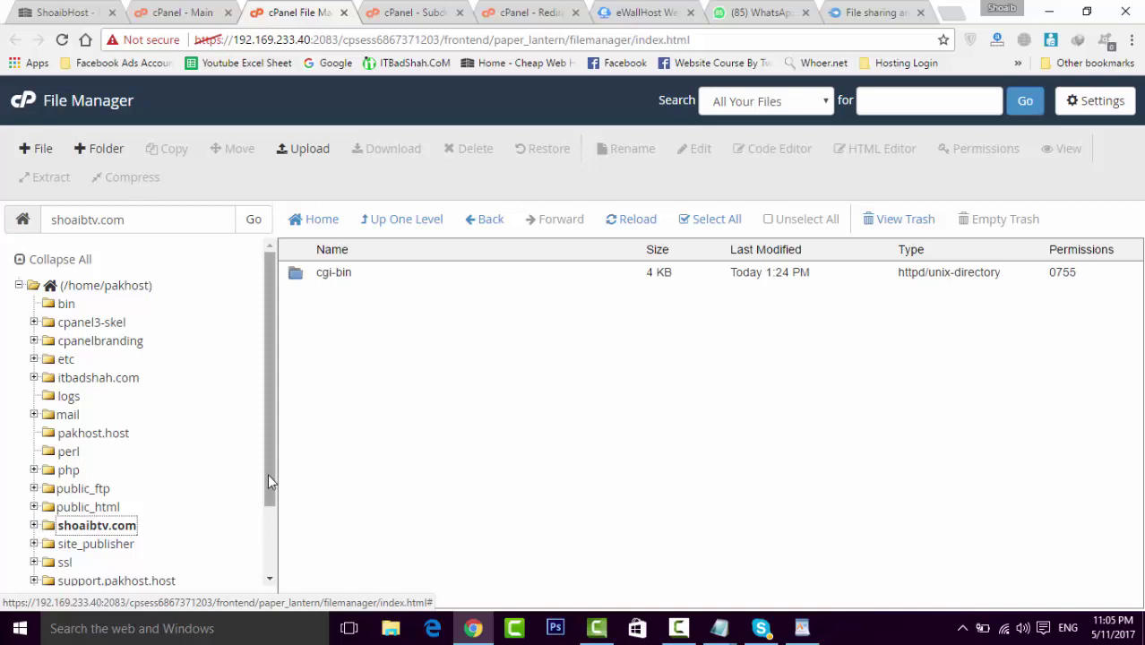
drag(271, 471, 274, 531)
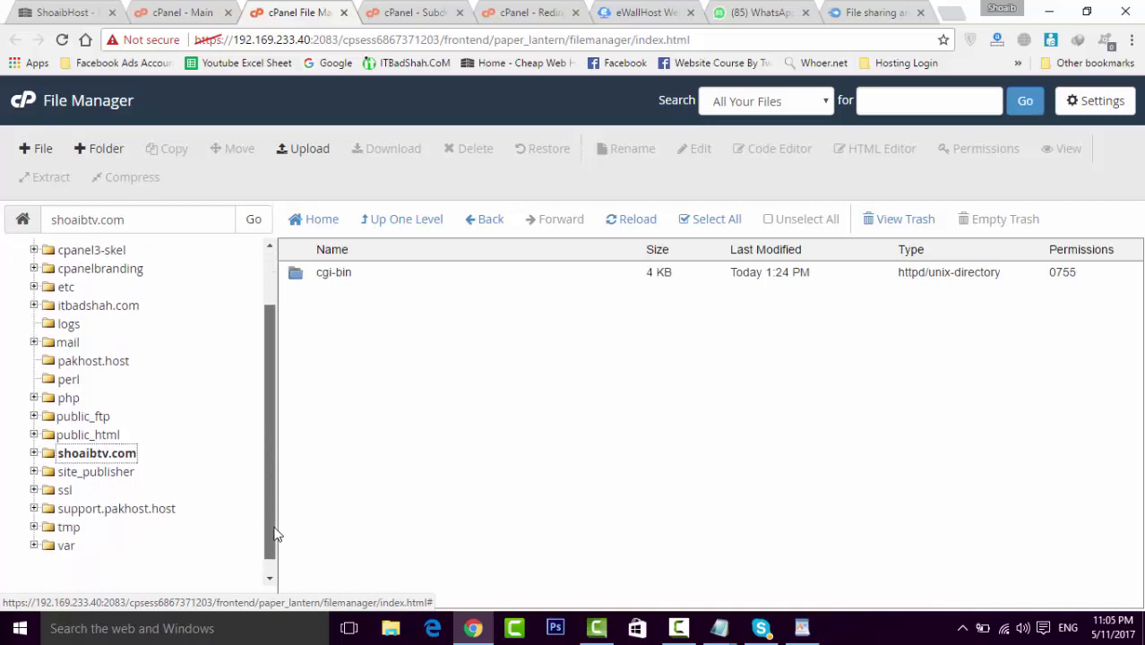
click(132, 508)
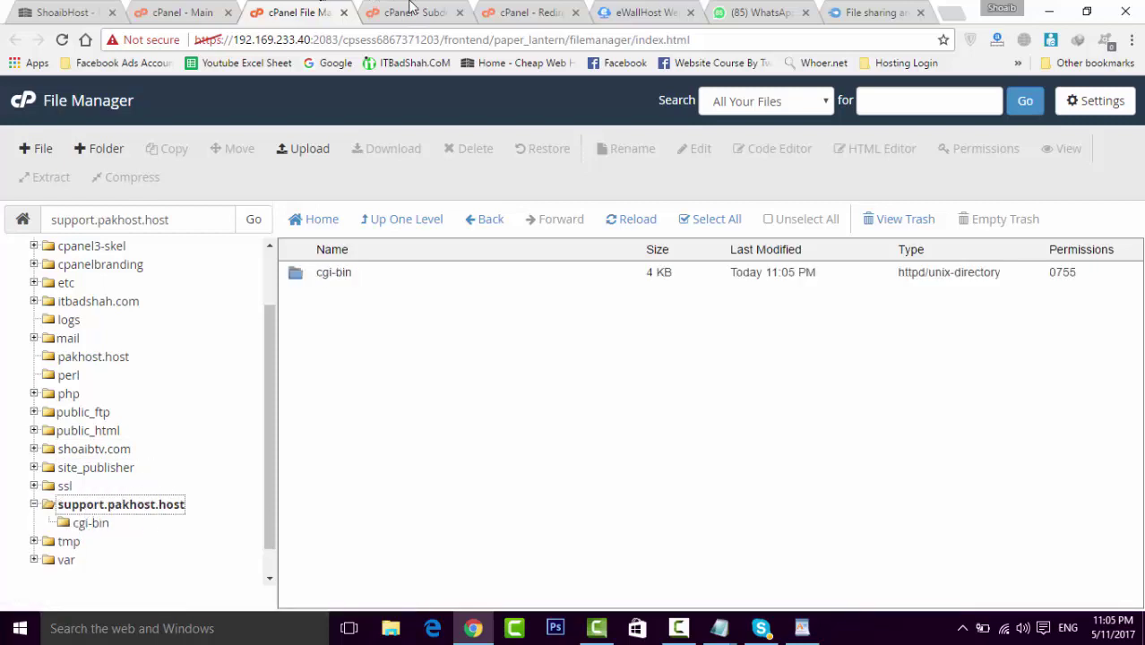
click(410, 6)
click(329, 7)
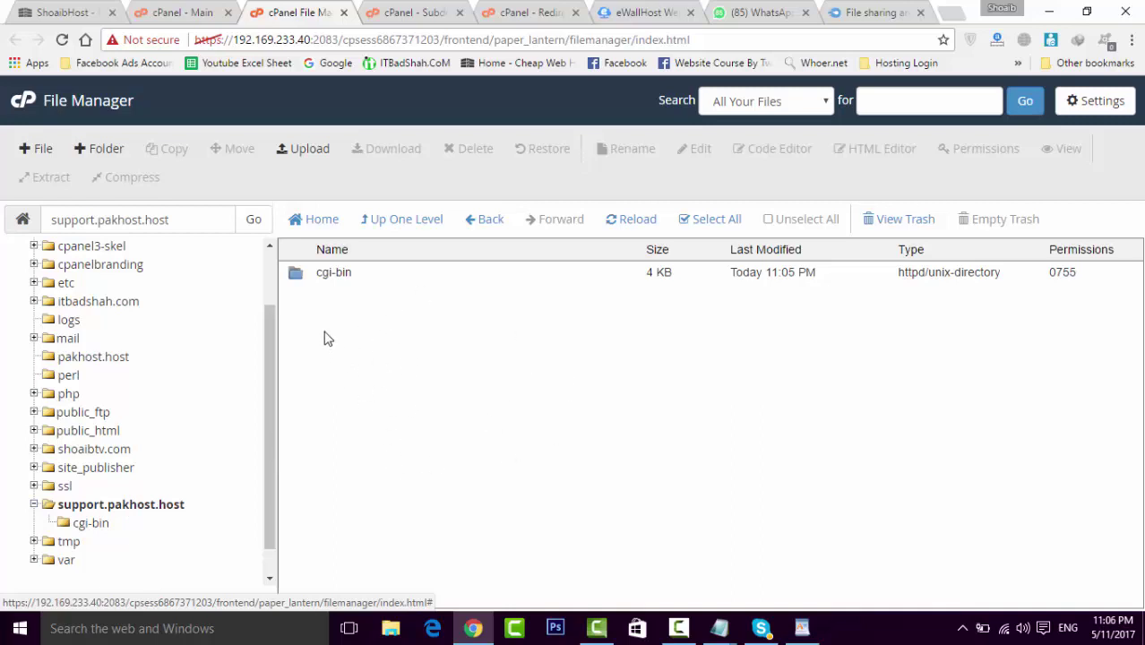
- Close the File Manager and Subdomains pages and return to the domain tools on the cPanel main page
click(343, 12)
click(184, 12)
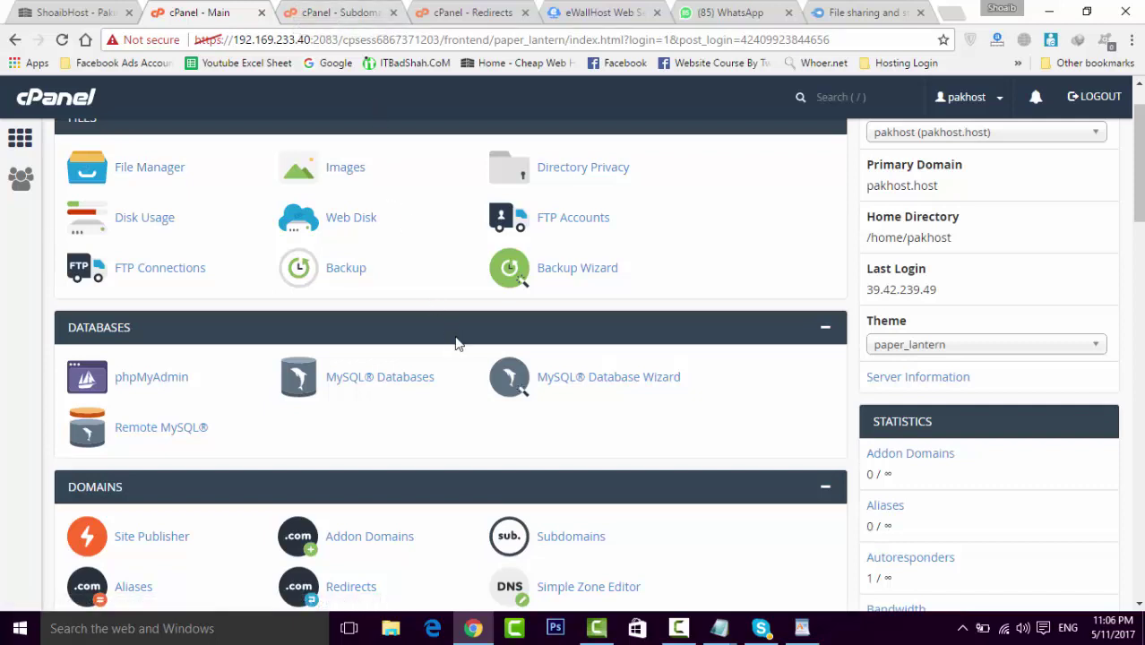
click(392, 7)
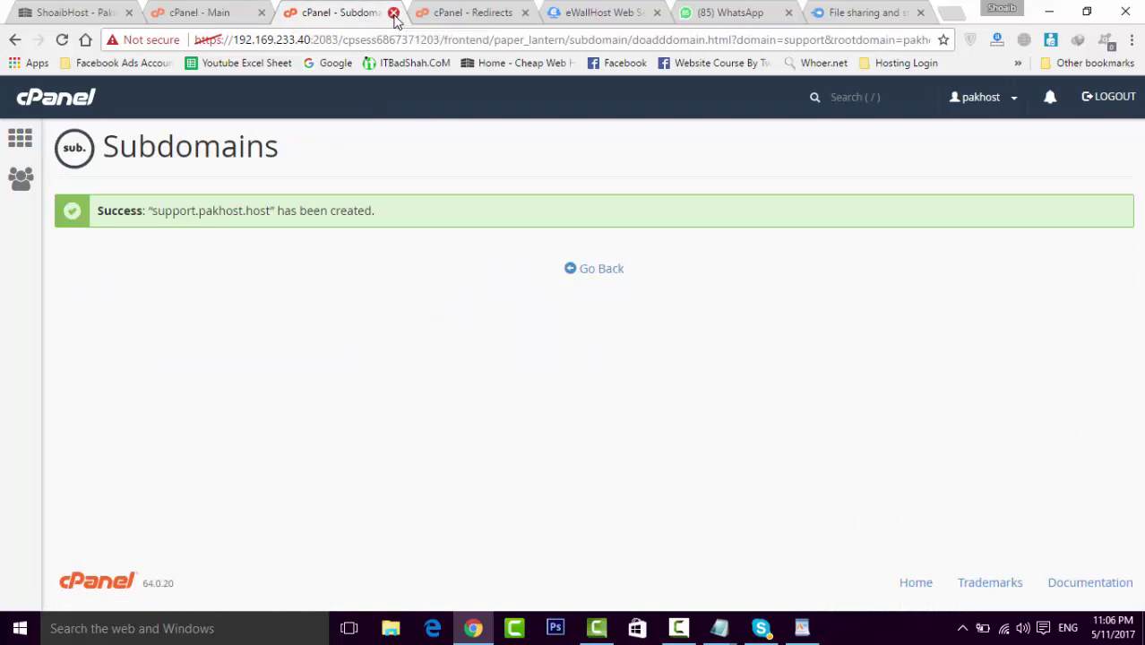
click(393, 13)
click(246, 9)
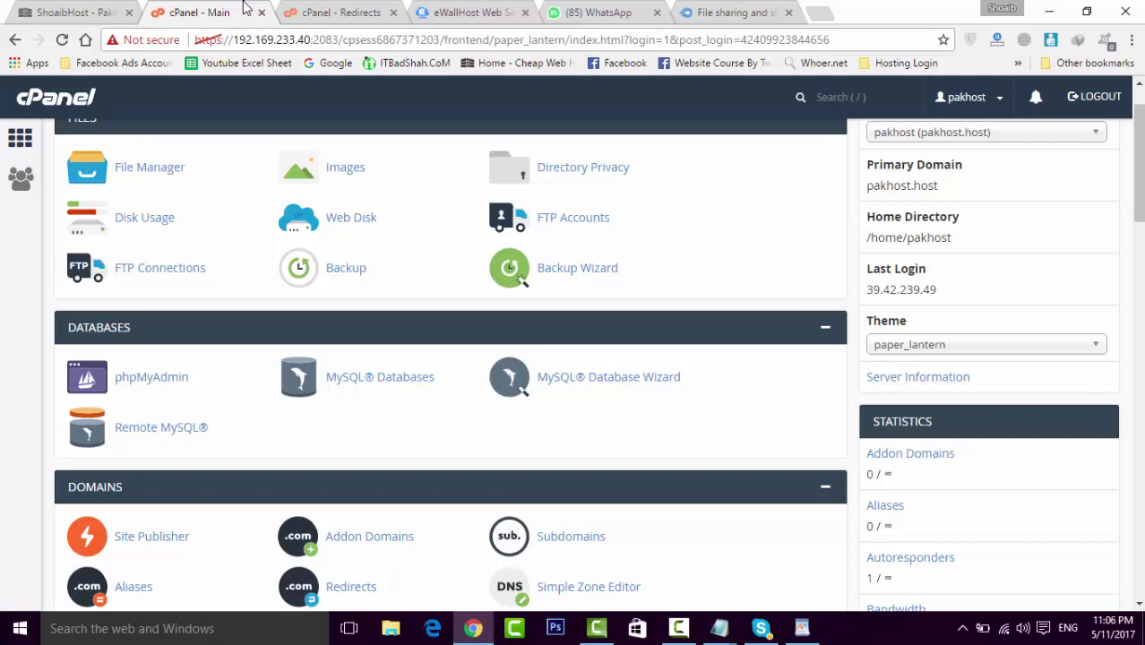
scroll(246, 8, down, 3)
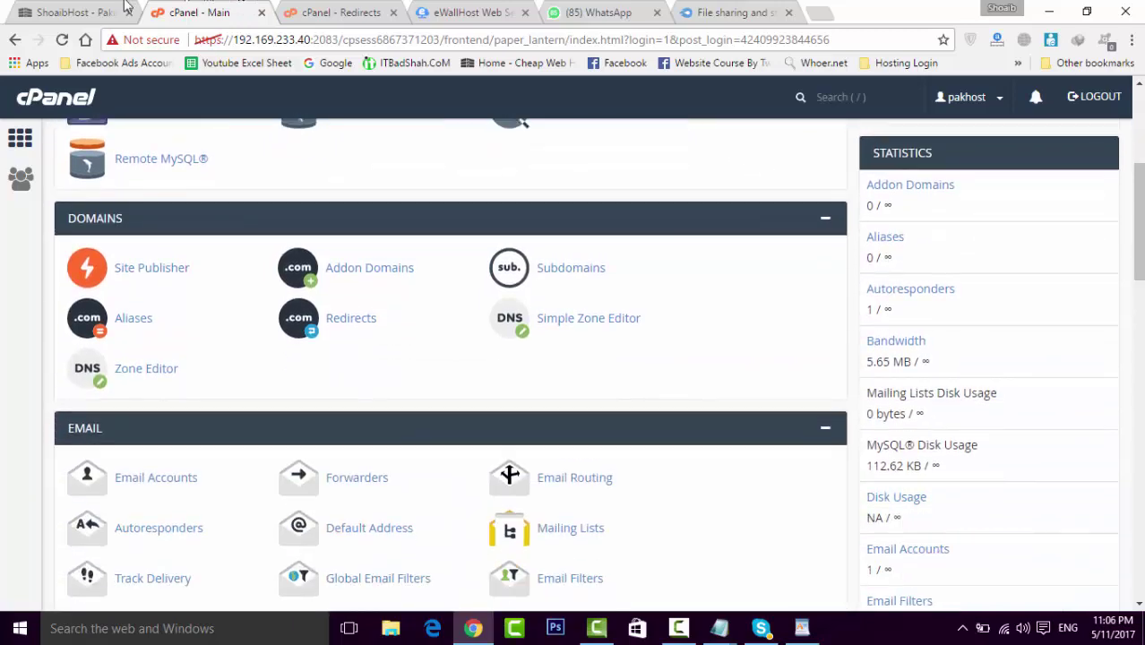
- Switch from the cPanel main page to the already open Redirects page
click(363, 10)
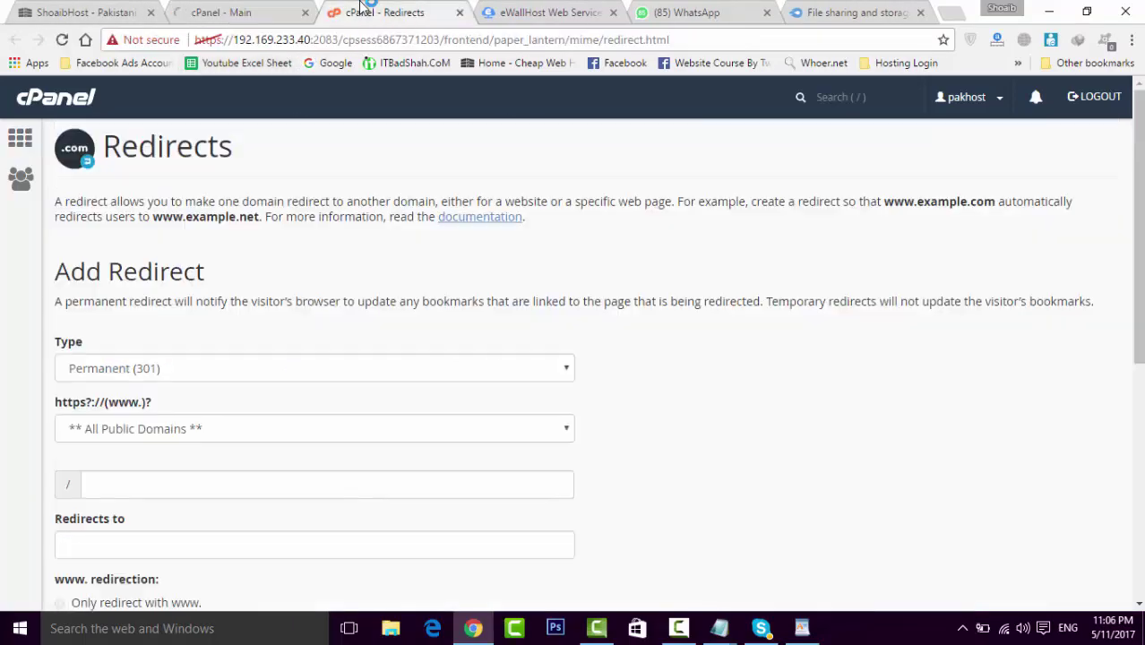
key(ctrl+shift+Tab)
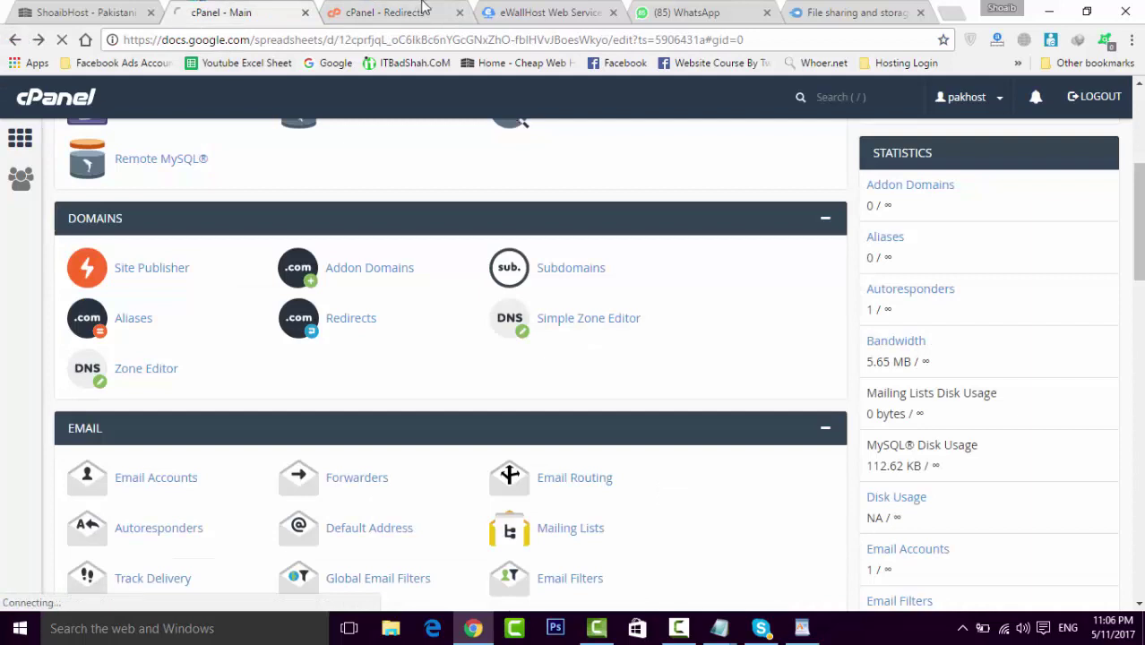
click(425, 7)
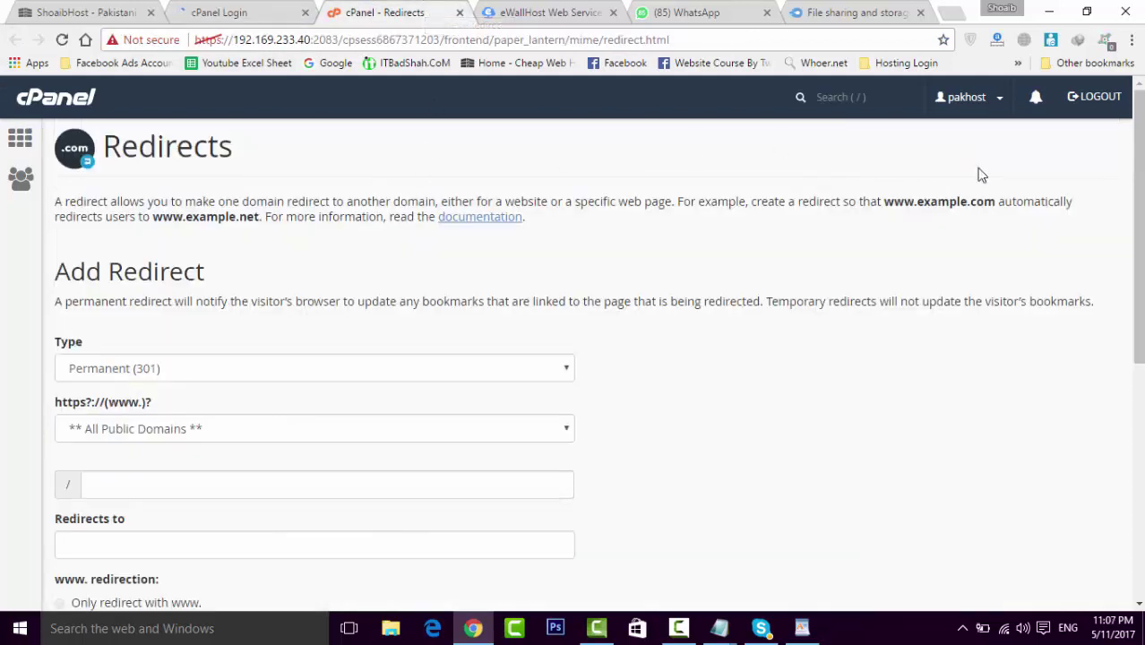
- Examine the redirect type and source domain choices in the Add Redirect form, leaving both settings as they are
drag(1140, 177, 1140, 199)
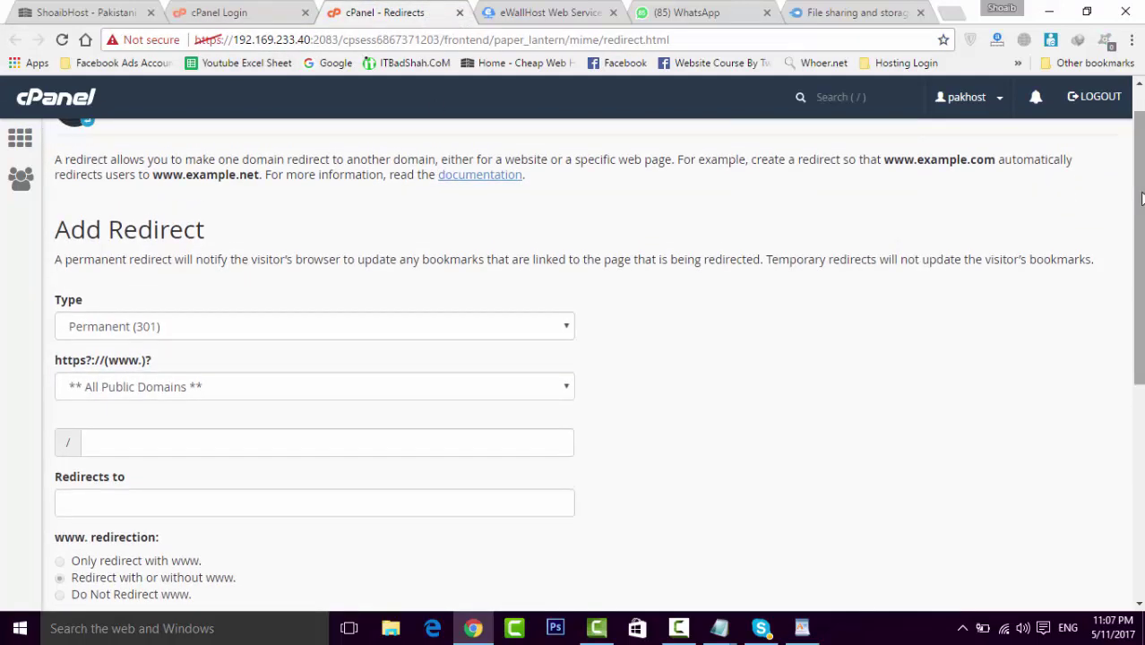
click(210, 332)
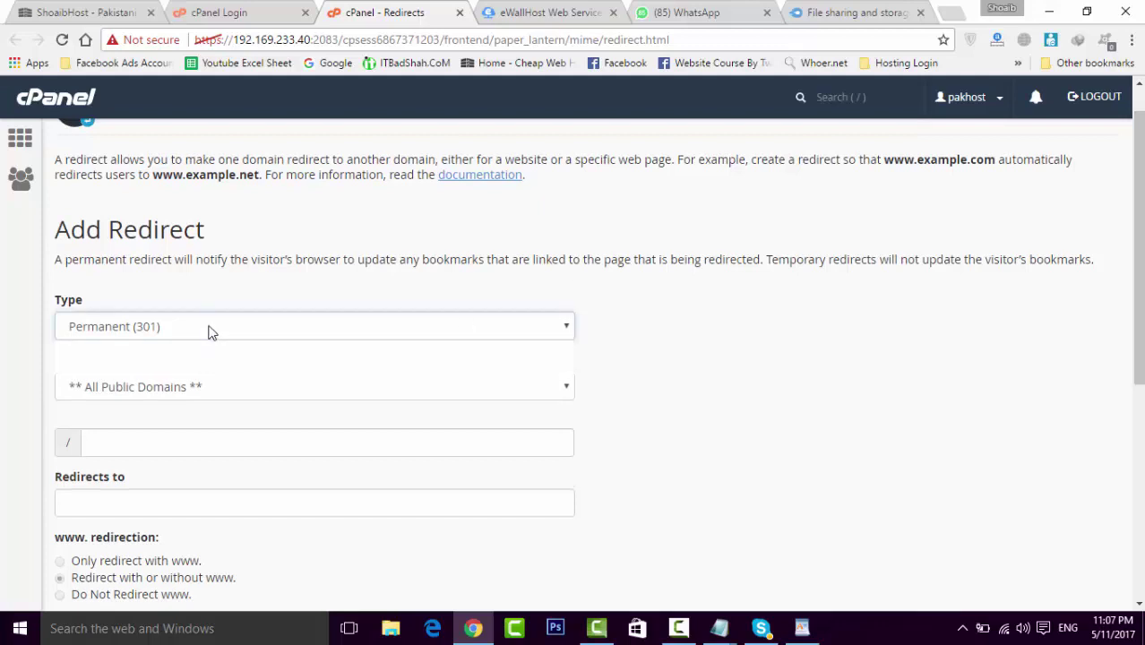
click(208, 330)
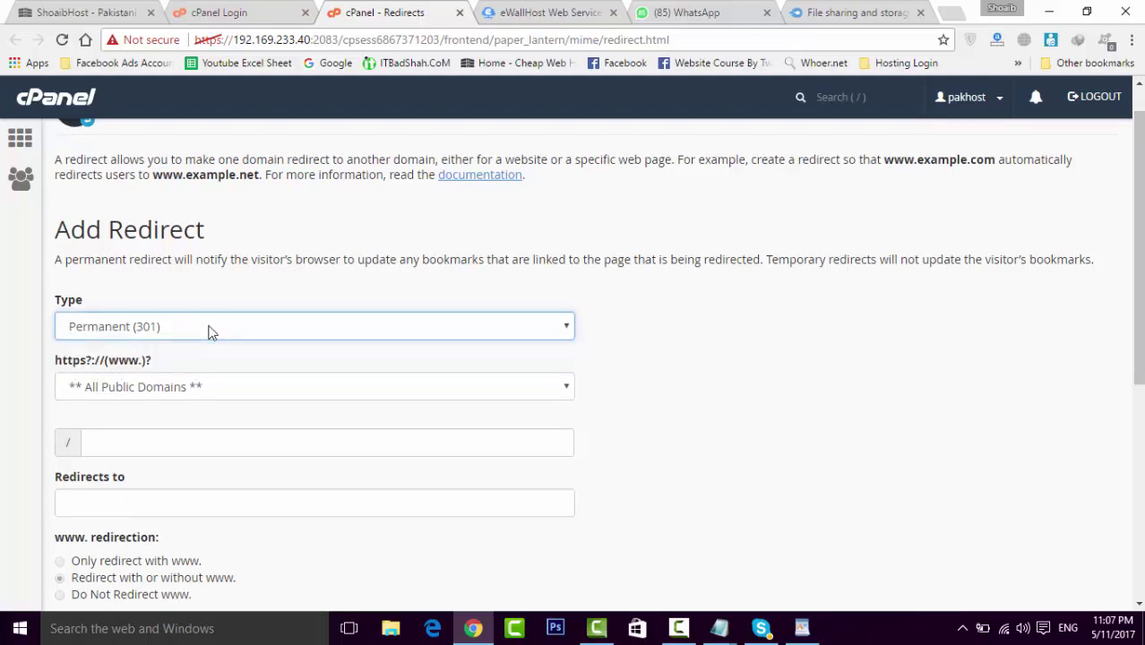
click(211, 391)
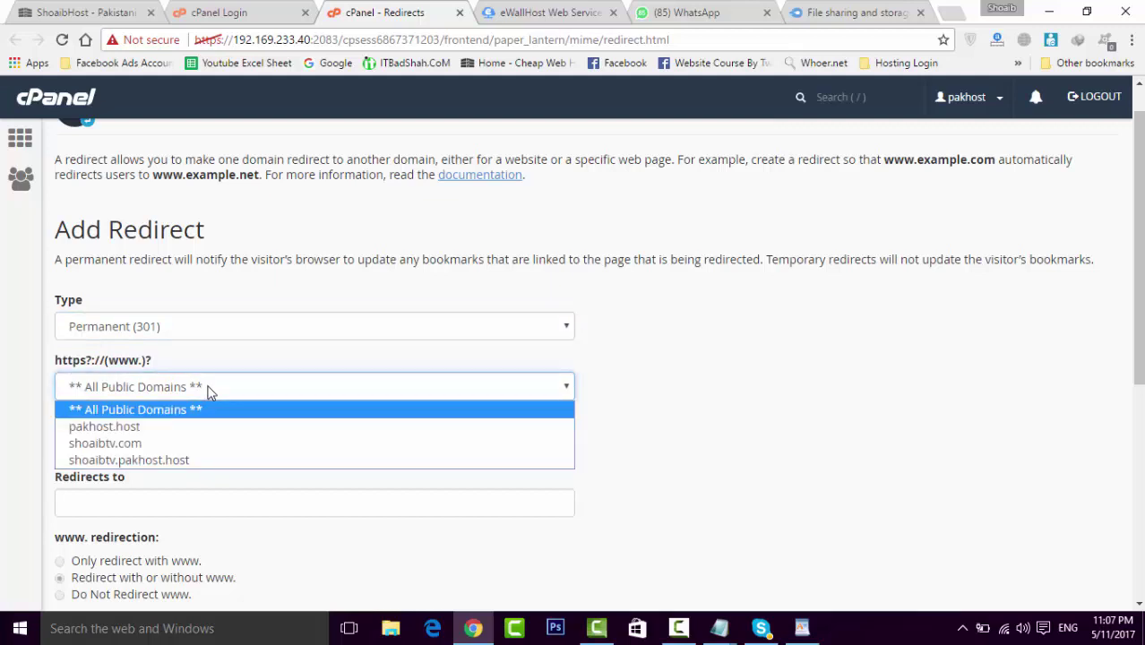
click(154, 235)
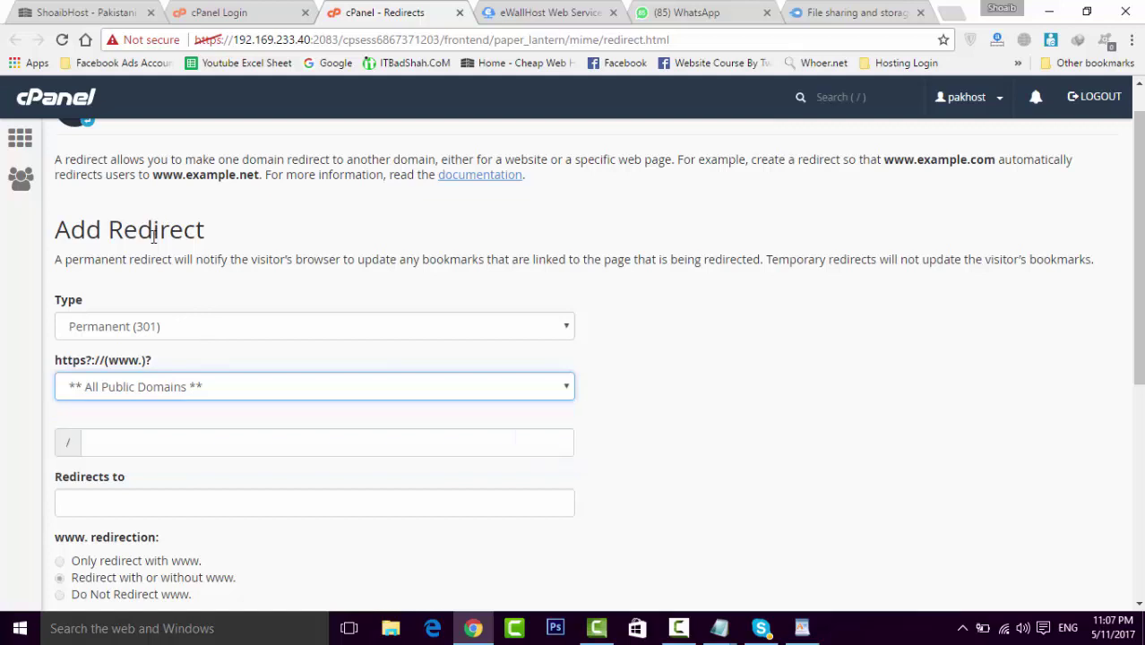
double_click(154, 235)
click(291, 238)
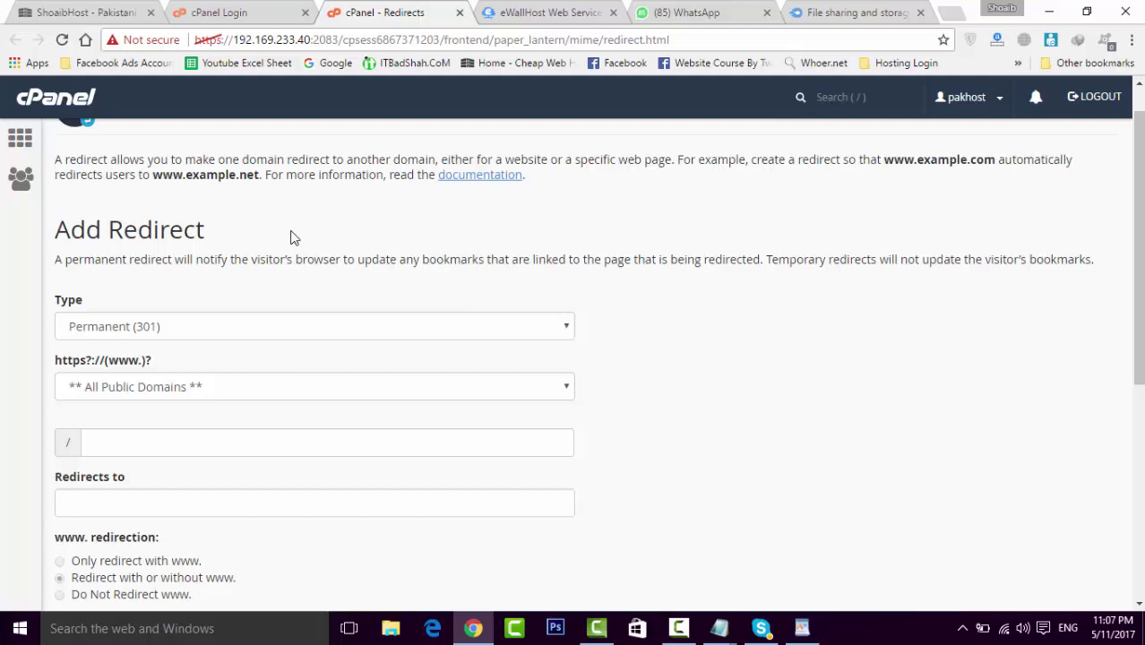
click(308, 389)
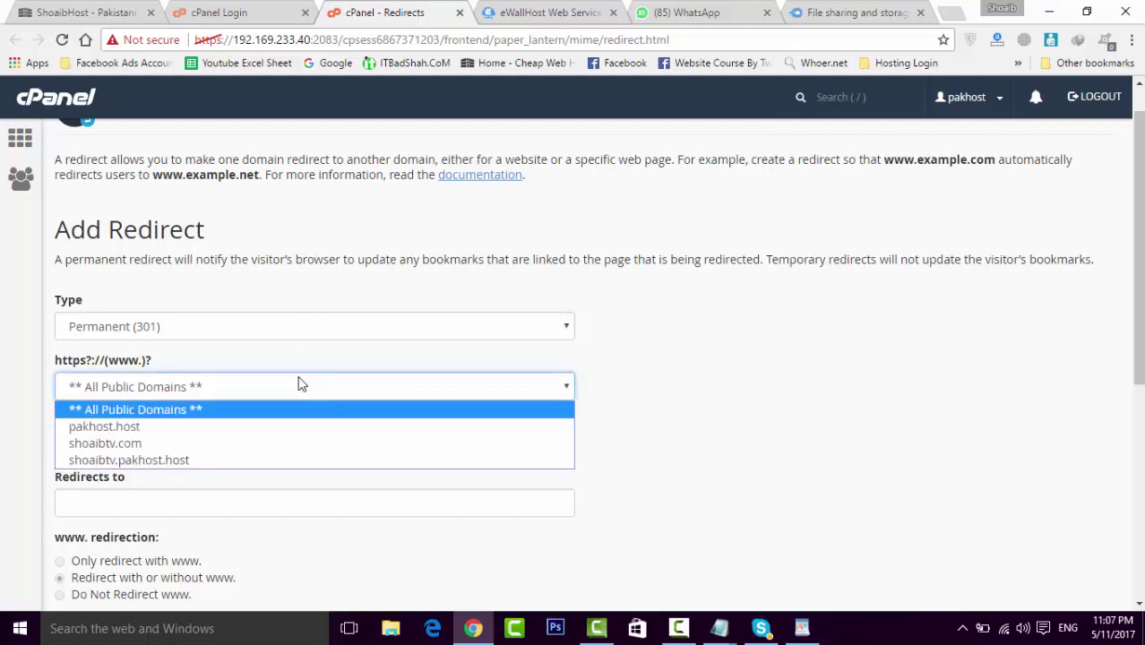
click(160, 433)
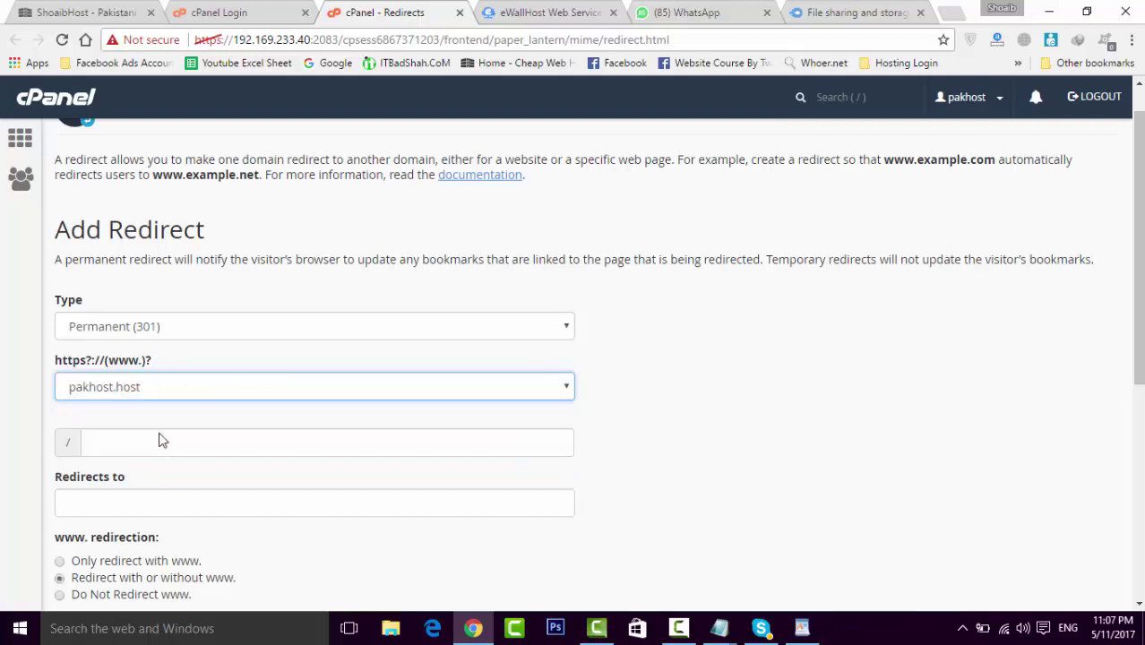
click(153, 506)
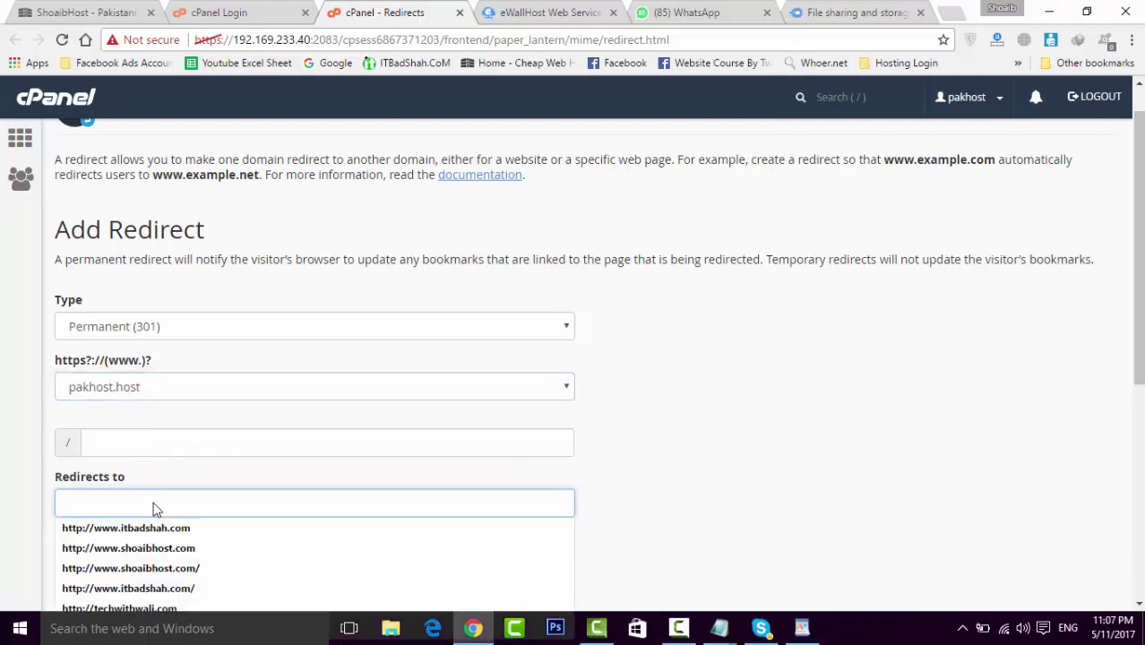
click(132, 486)
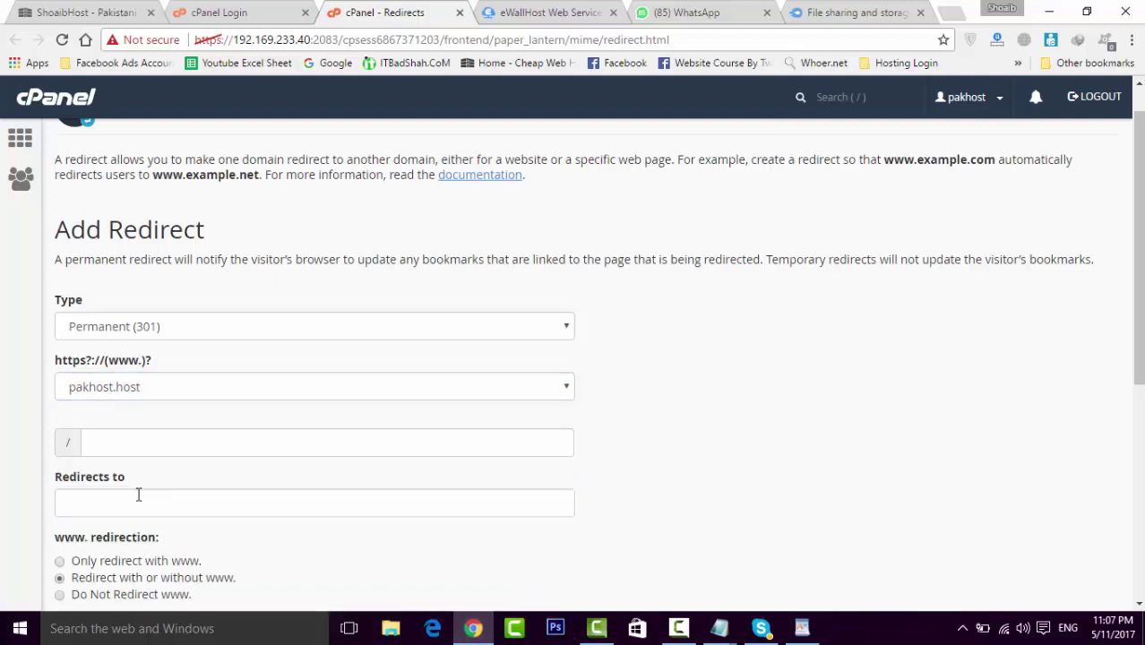
click(144, 508)
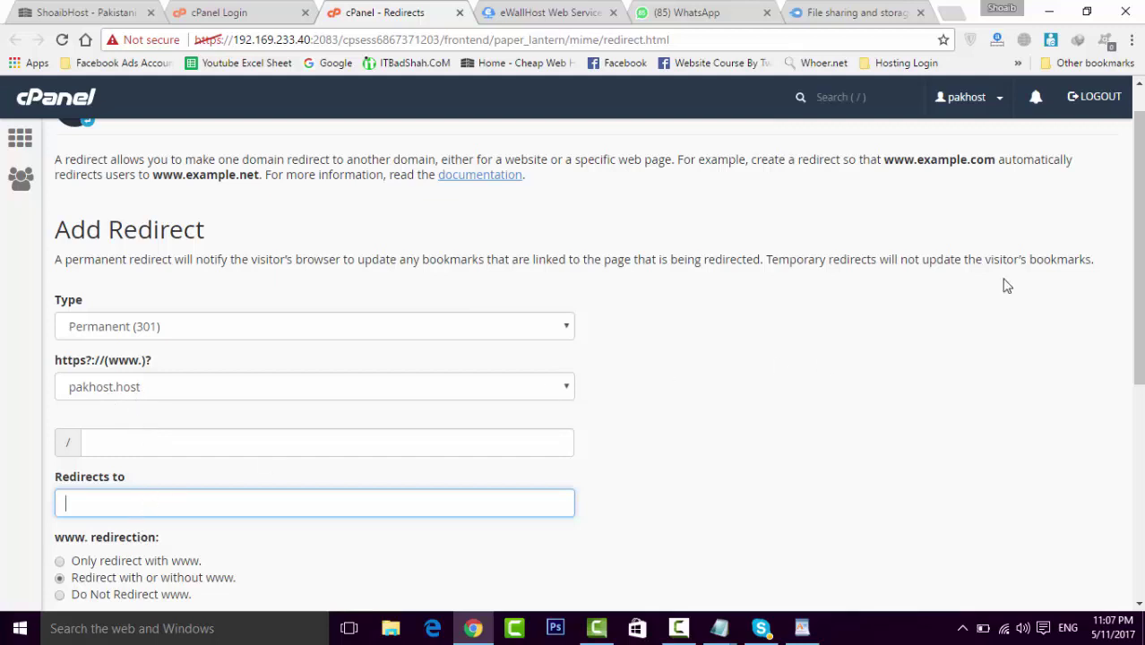
scroll(612, 351, down, 3)
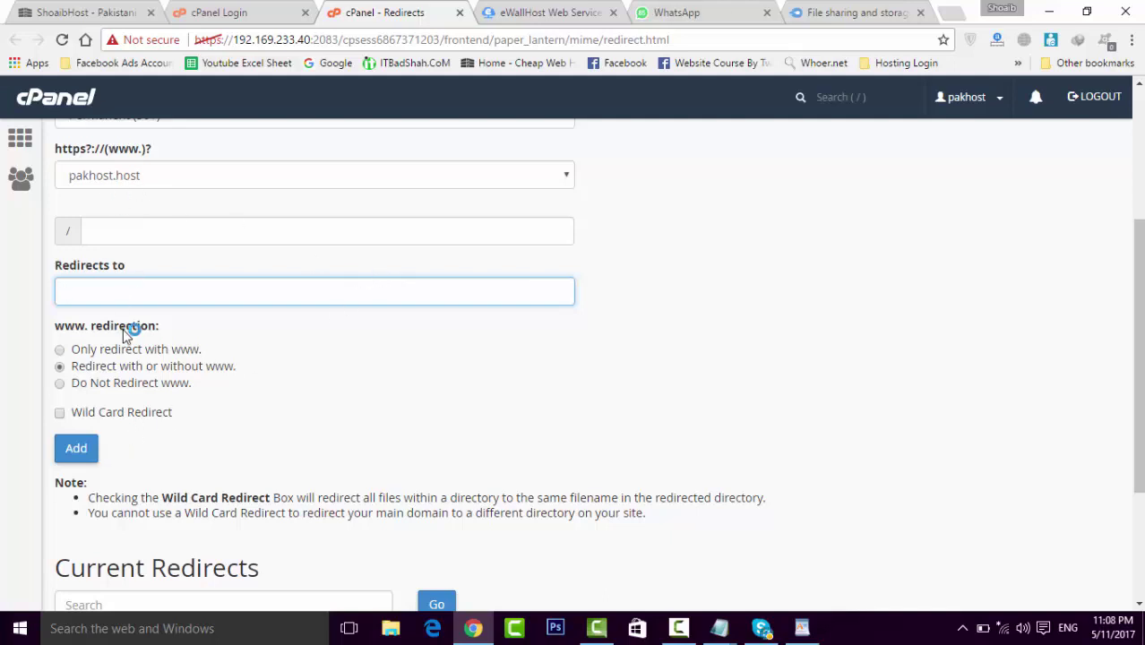
- Close the Redirects page without adding a redirect and go back to the cPanel login page
click(455, 13)
click(265, 11)
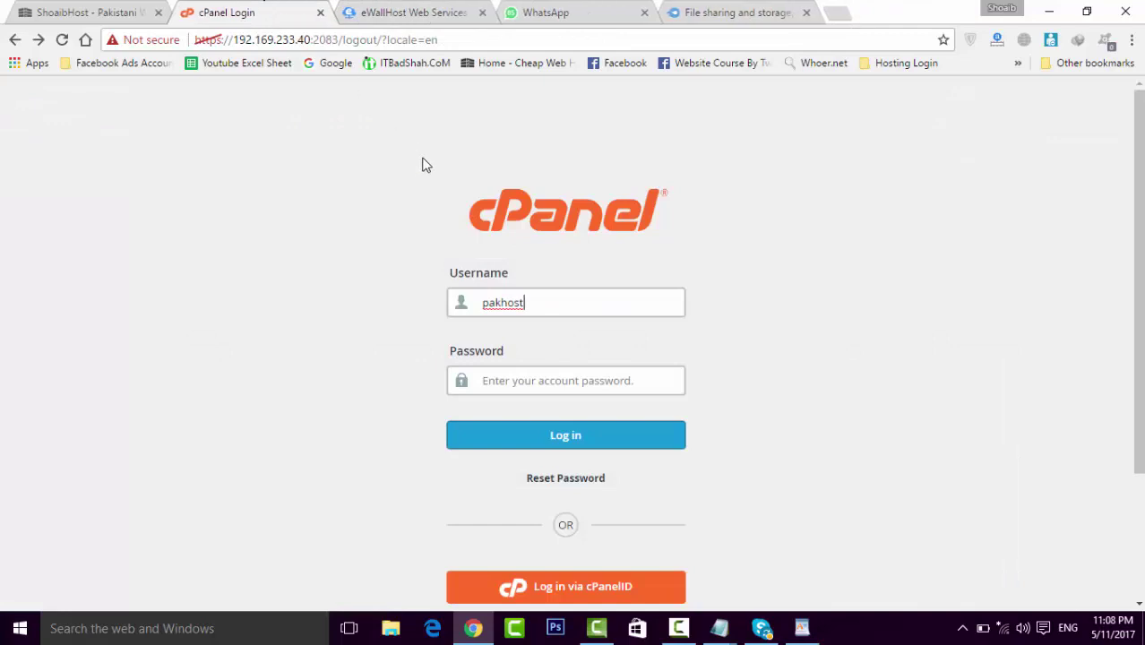